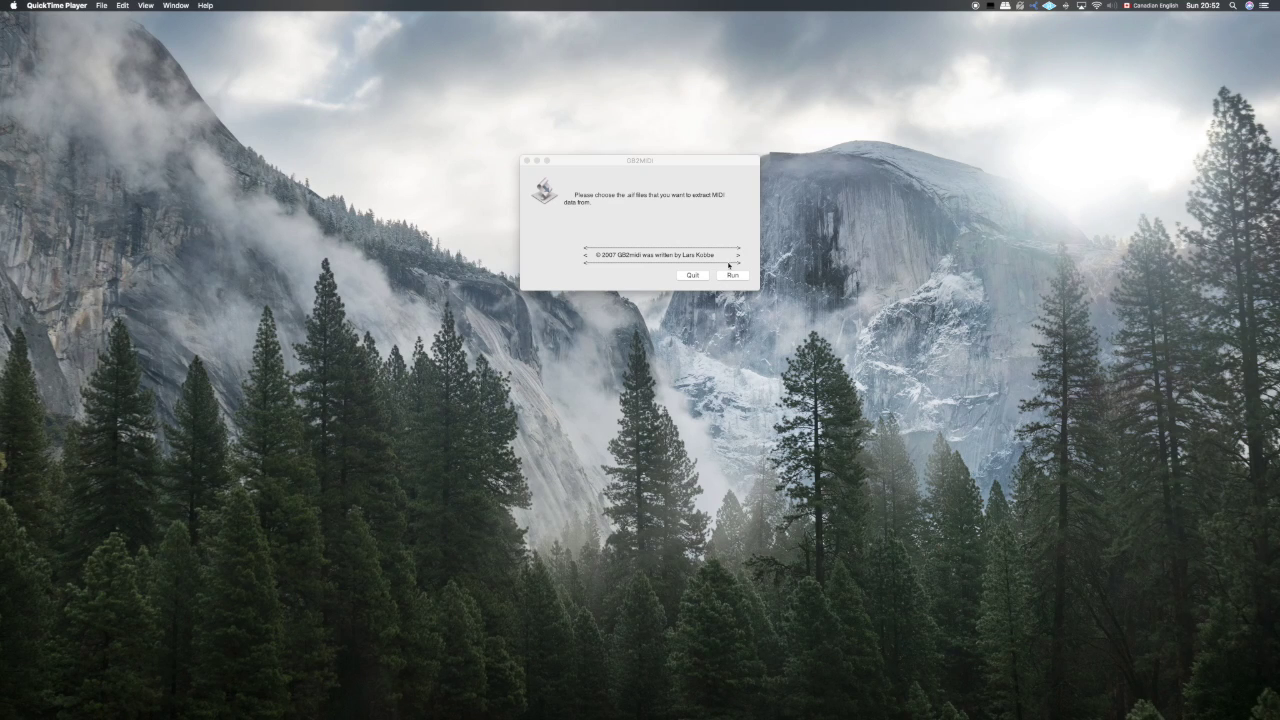
- Move the GB2MIDI window out of the way to free up desktop space
drag(716, 162, 703, 228)
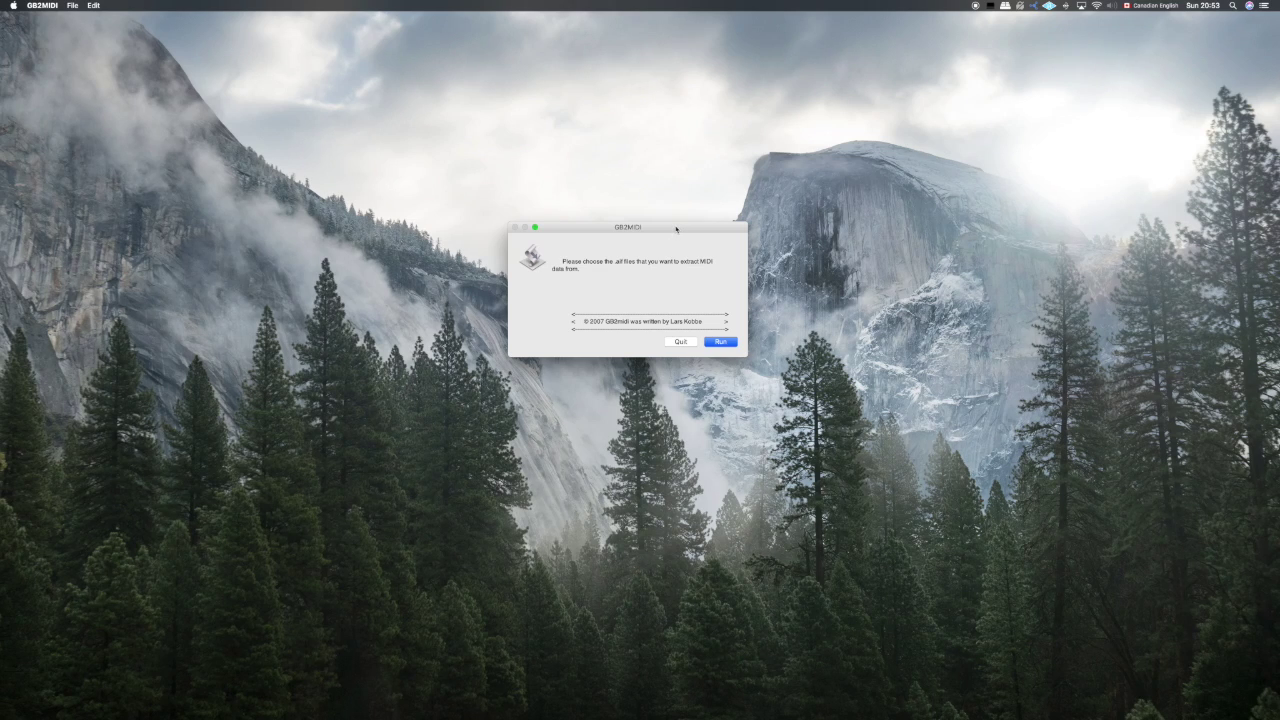
drag(676, 229, 1036, 162)
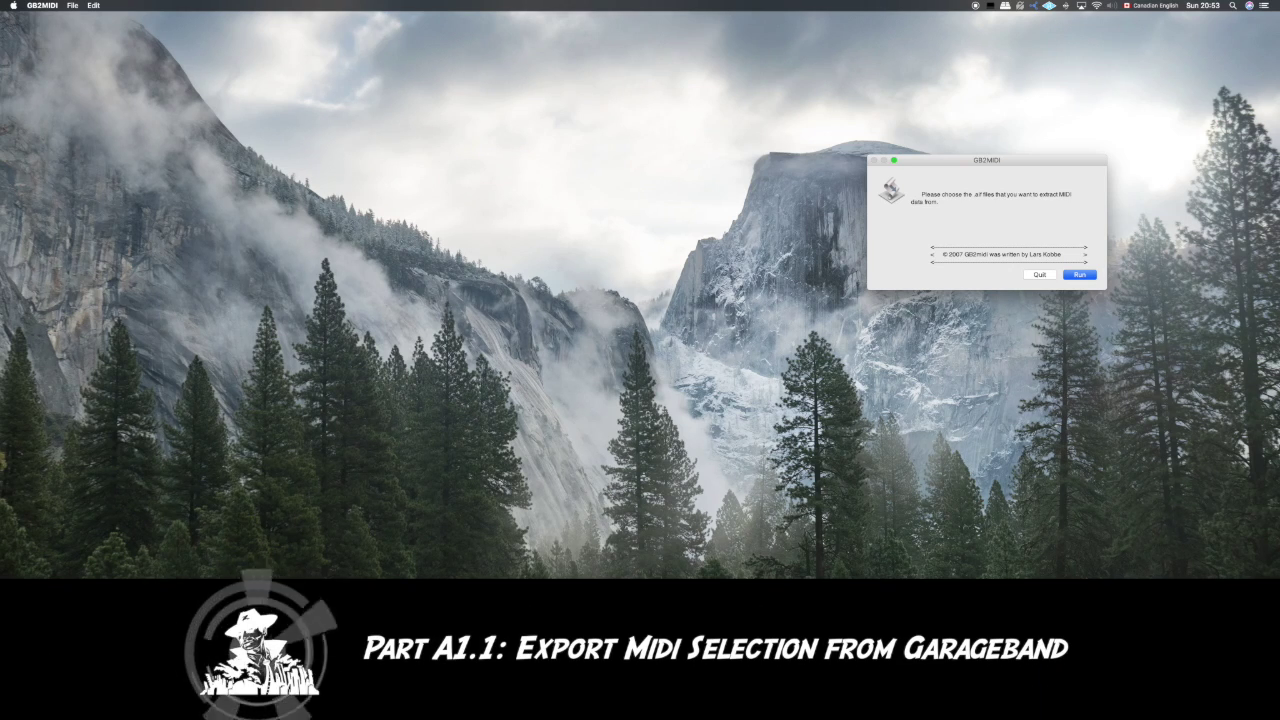
- Switch to GarageBand and create an empty project with a software instrument track using the Blue Ridge drum kit
click(700, 700)
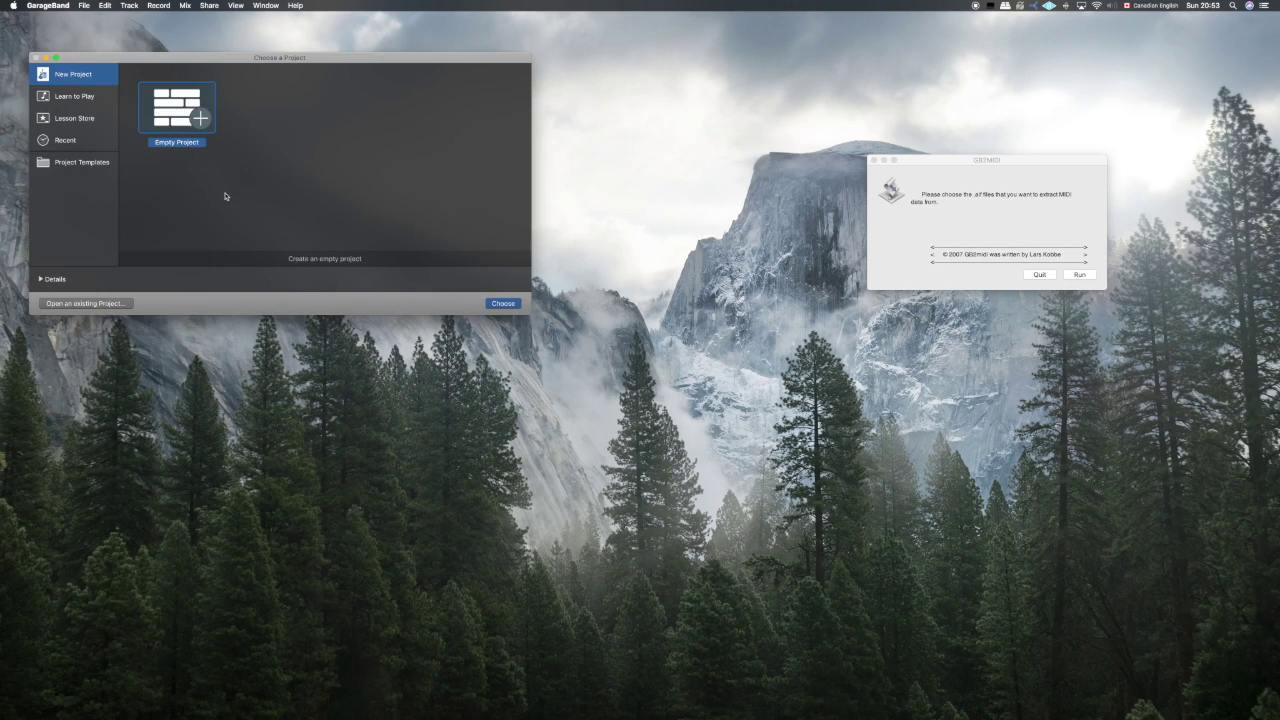
click(502, 304)
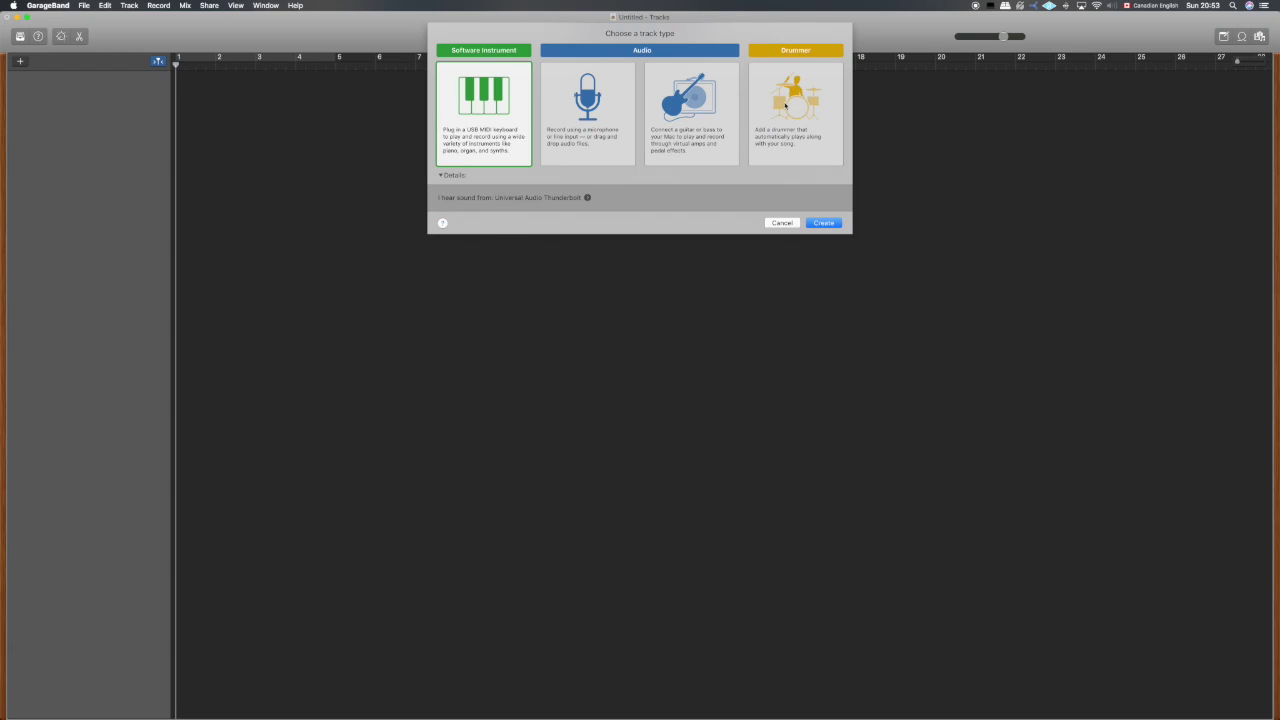
click(480, 115)
click(823, 221)
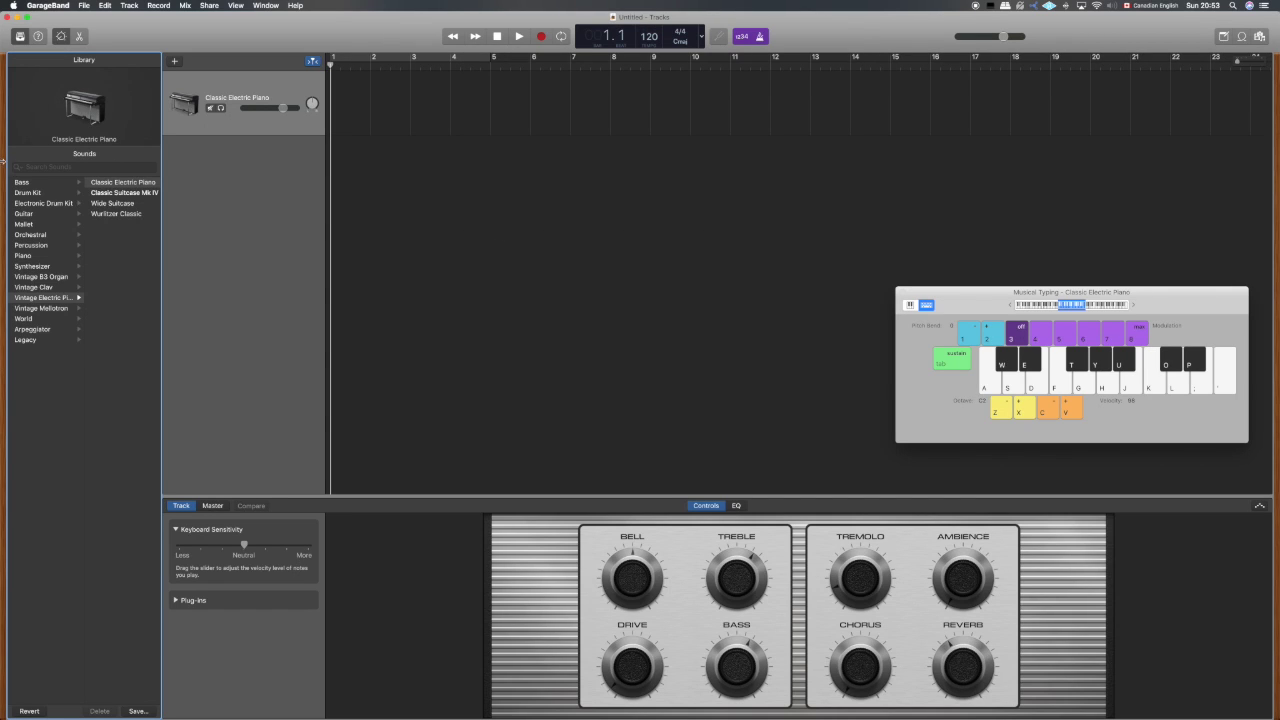
click(38, 194)
click(118, 186)
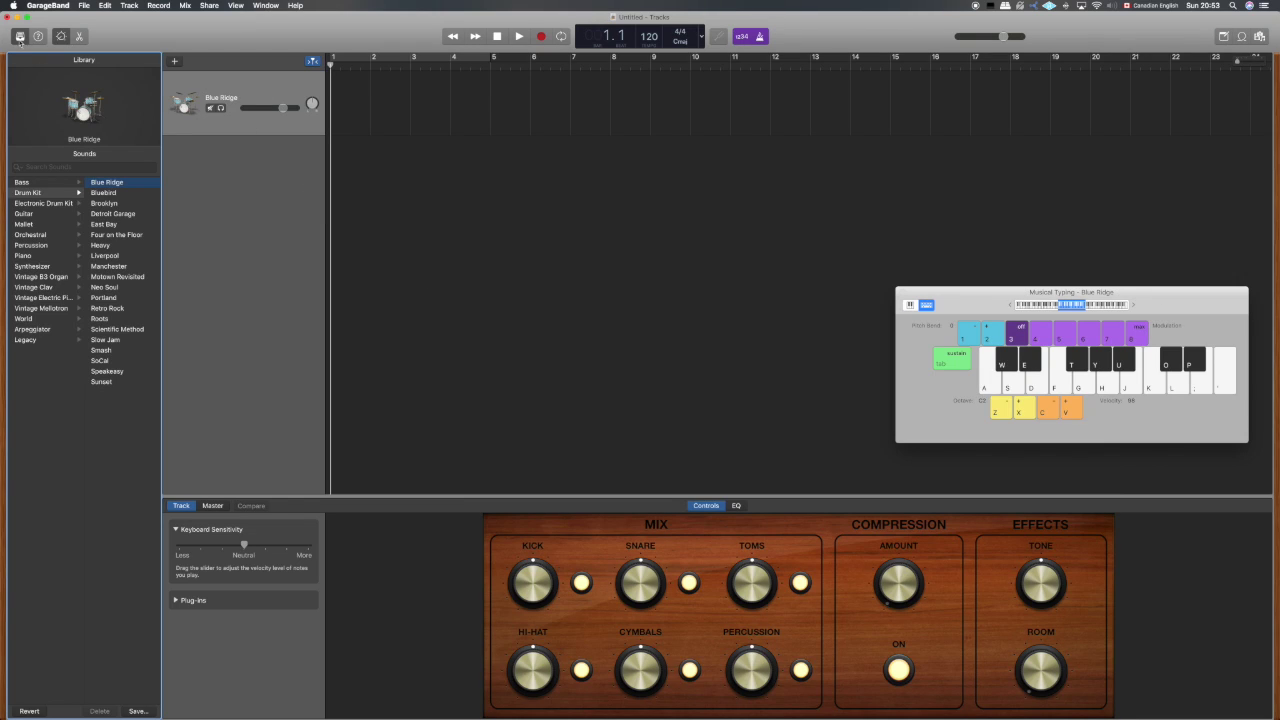
- Hide the sound library, Smart Controls and Musical Typing keyboard, and shrink the project window so the desktop stays reachable
click(20, 37)
click(60, 36)
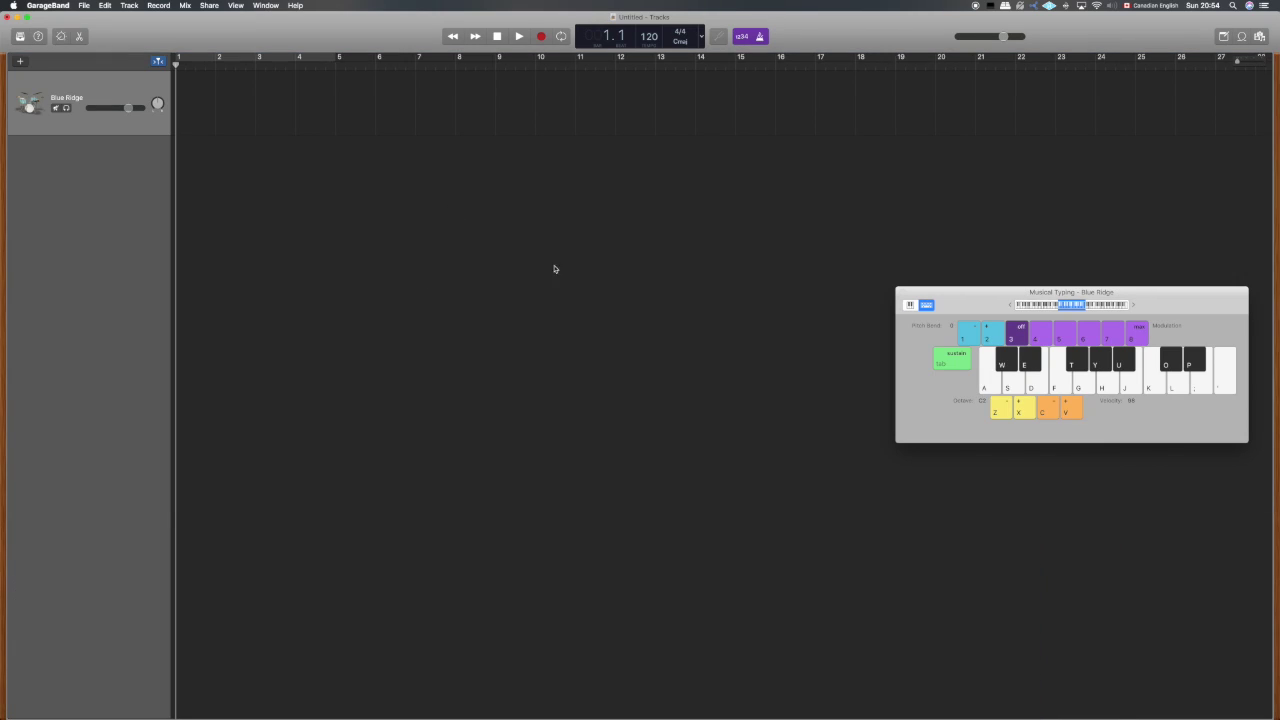
click(902, 295)
mouse_move(1277, 708)
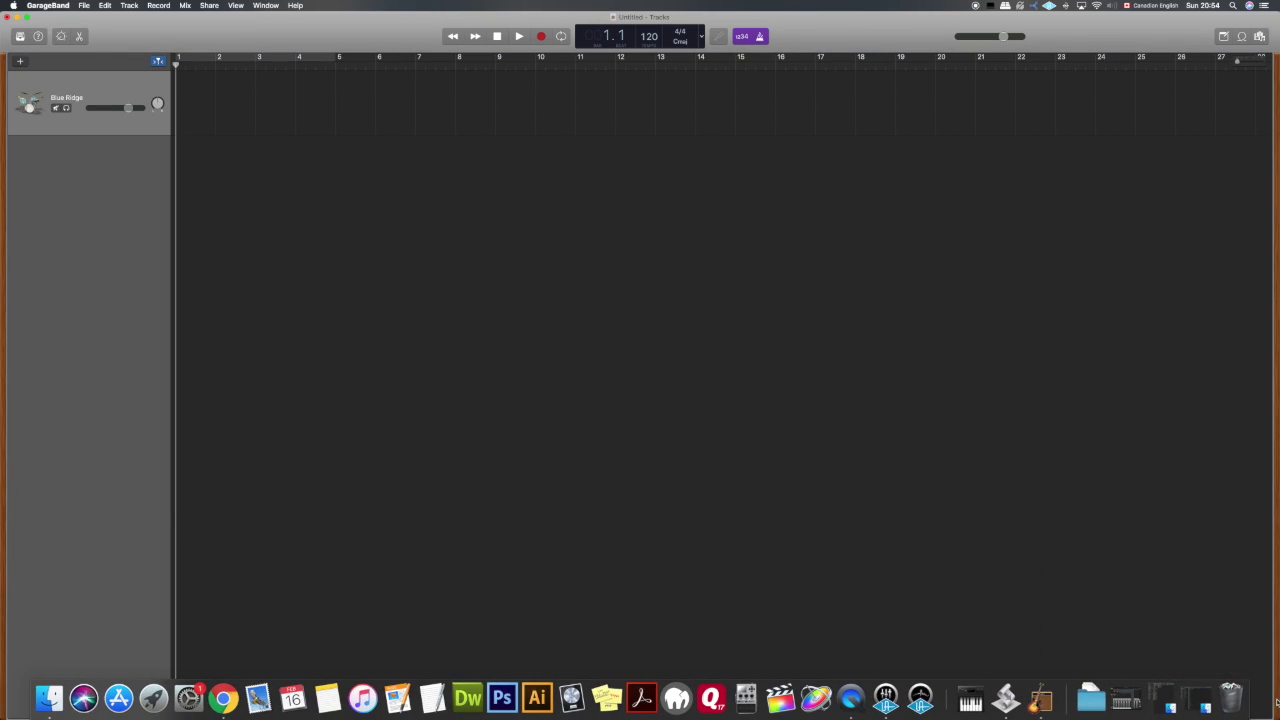
drag(1249, 620, 911, 290)
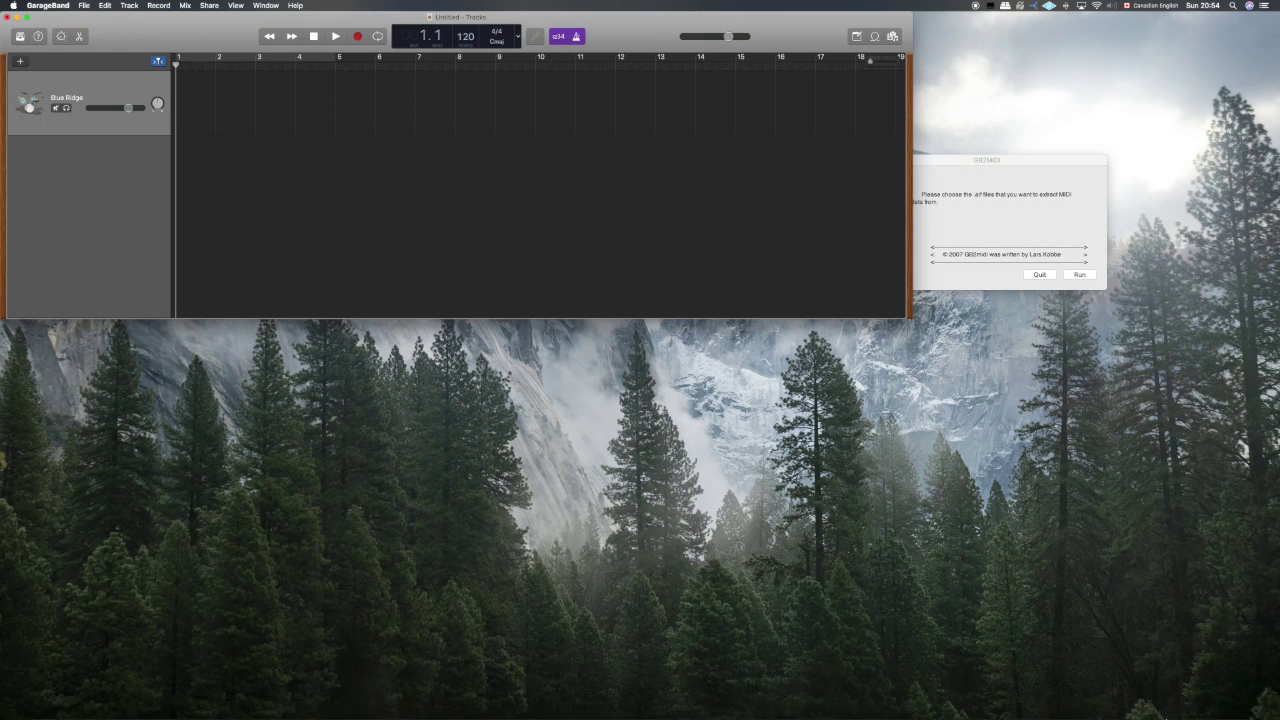
- Import Thor_Fill.mid from the Thor folder in Finder onto the Blue Ridge track with its tempo information, and move the region to bar 1
mouse_move(1206, 712)
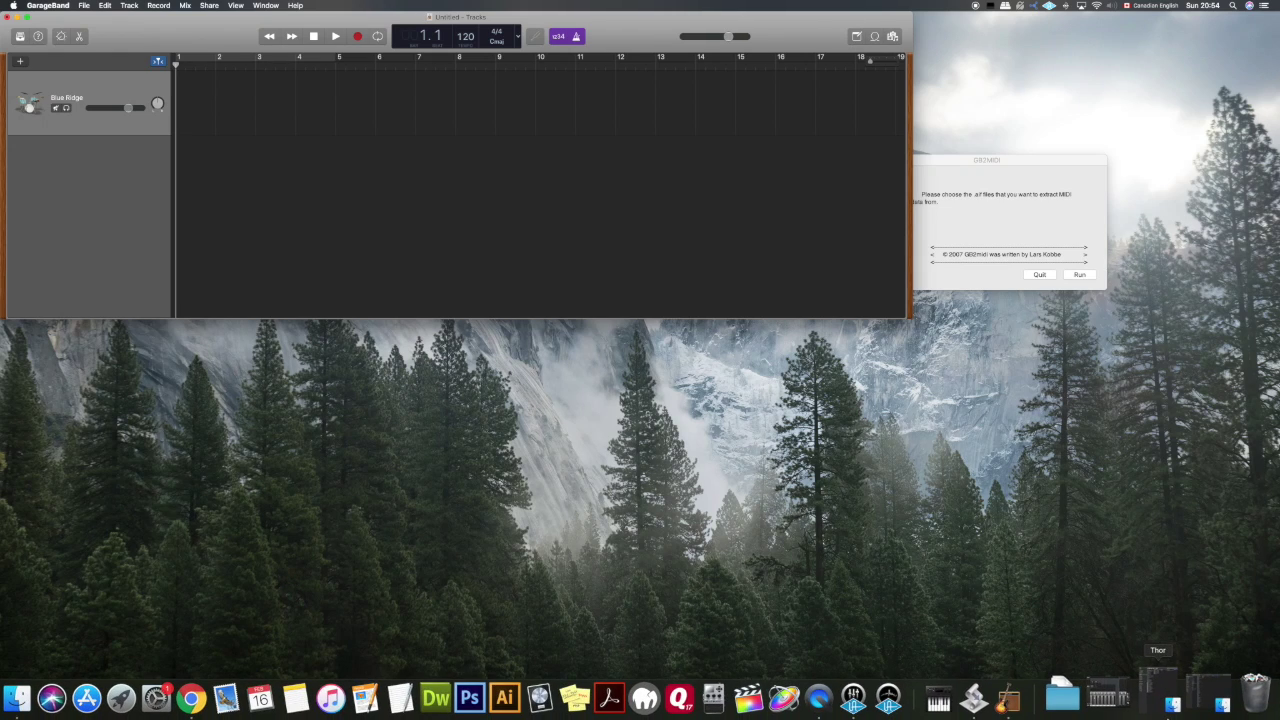
click(1206, 706)
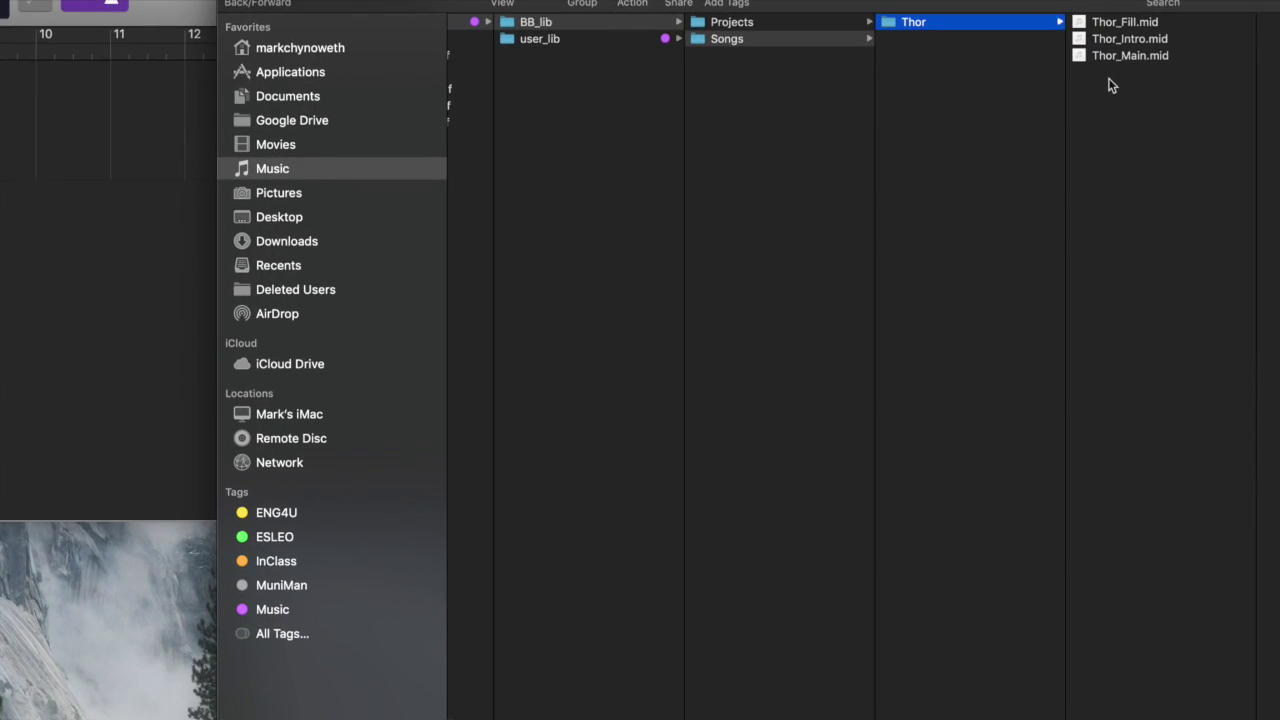
click(1107, 22)
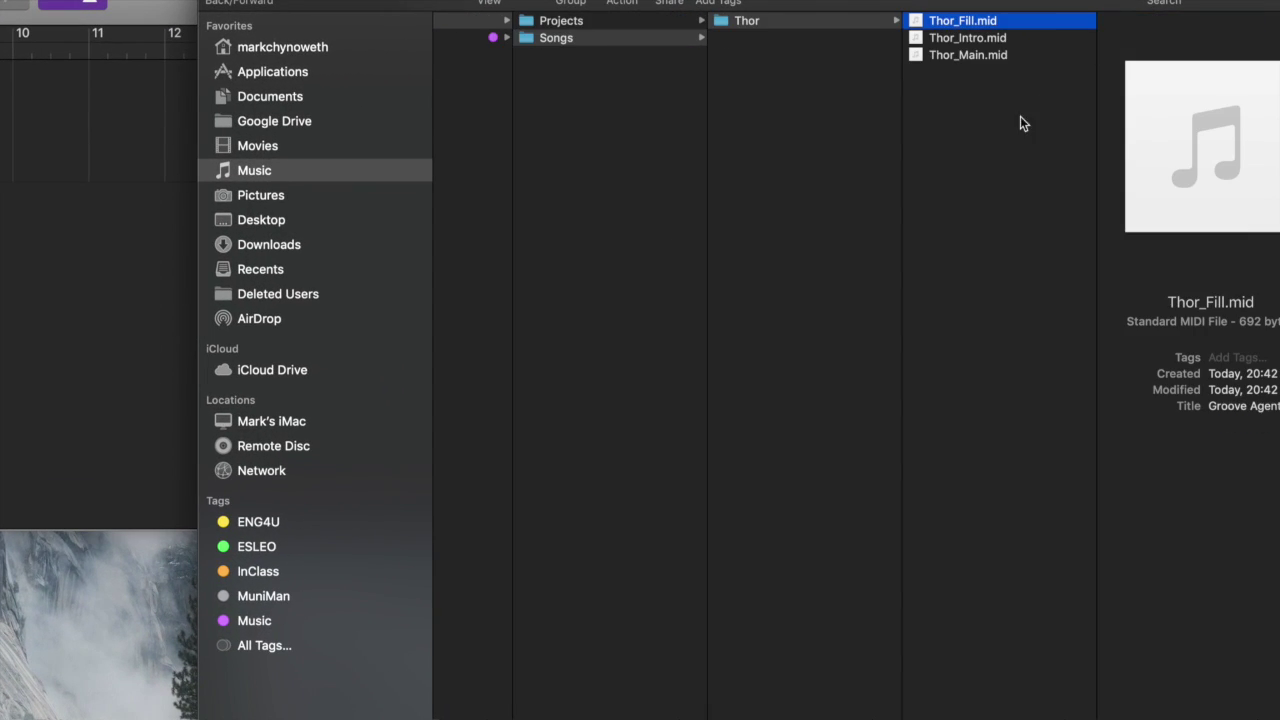
drag(862, 22, 932, 78)
drag(1028, 97, 165, 137)
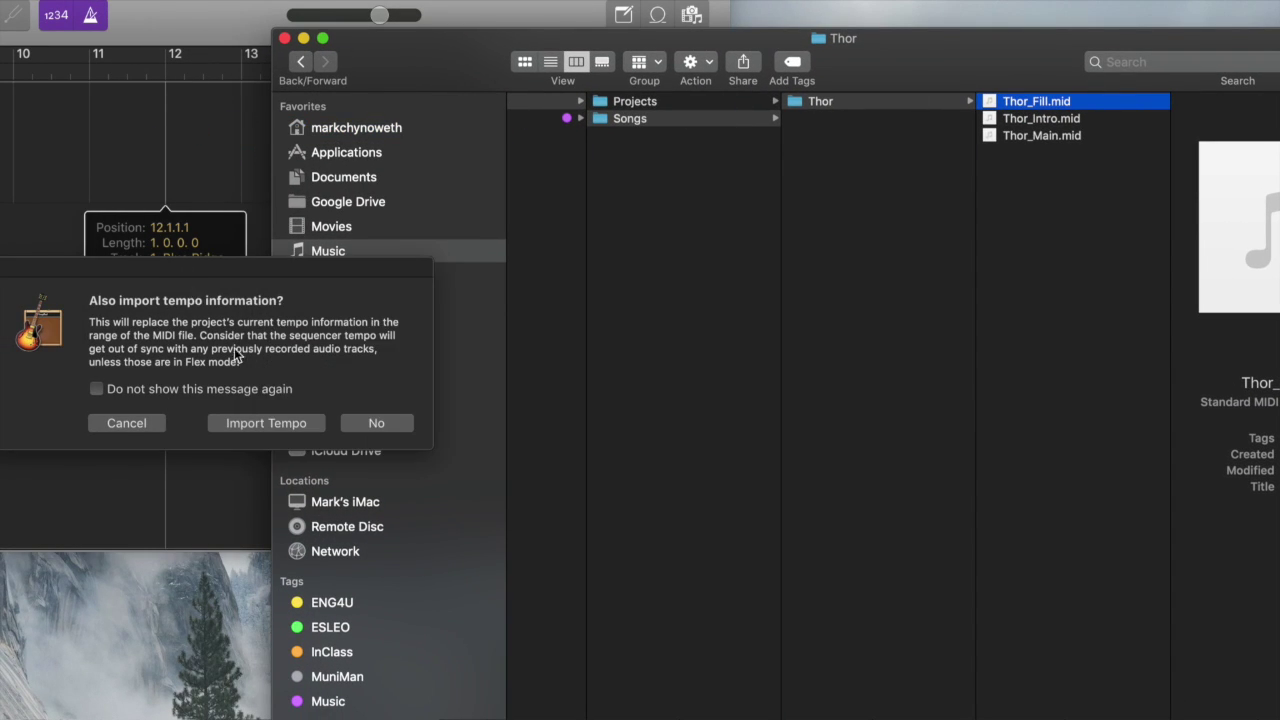
click(281, 425)
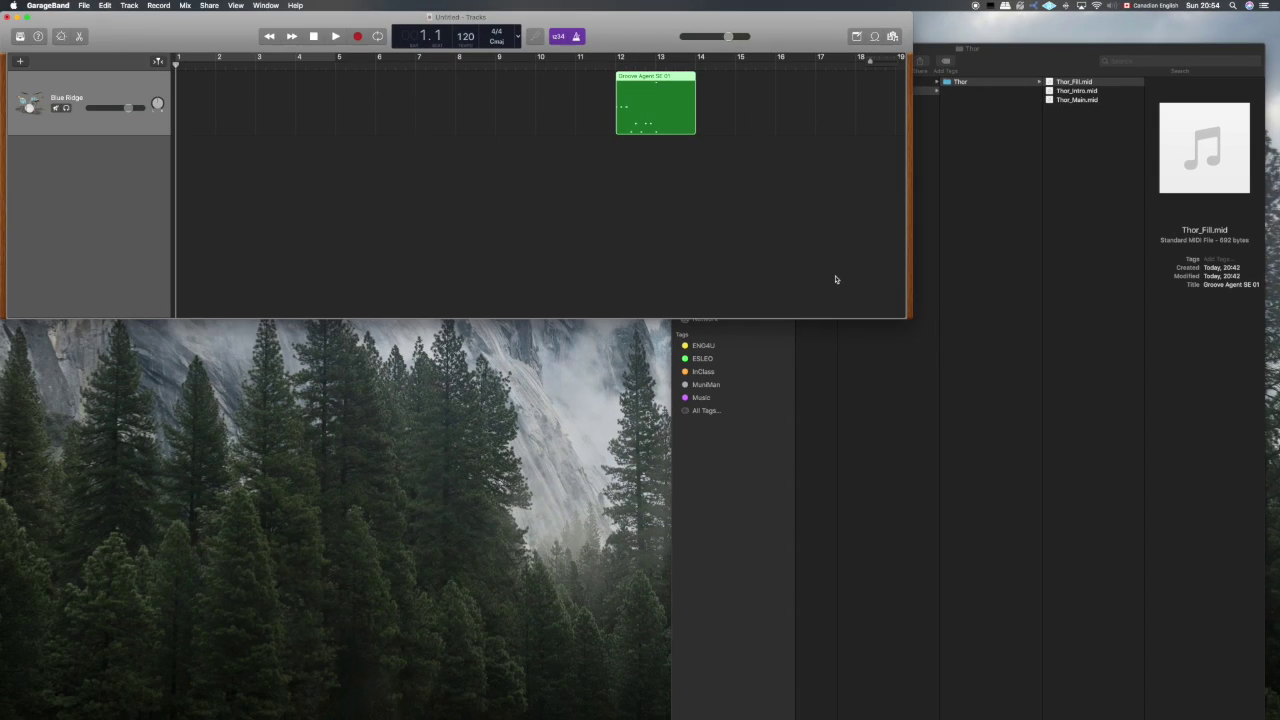
drag(659, 84, 220, 86)
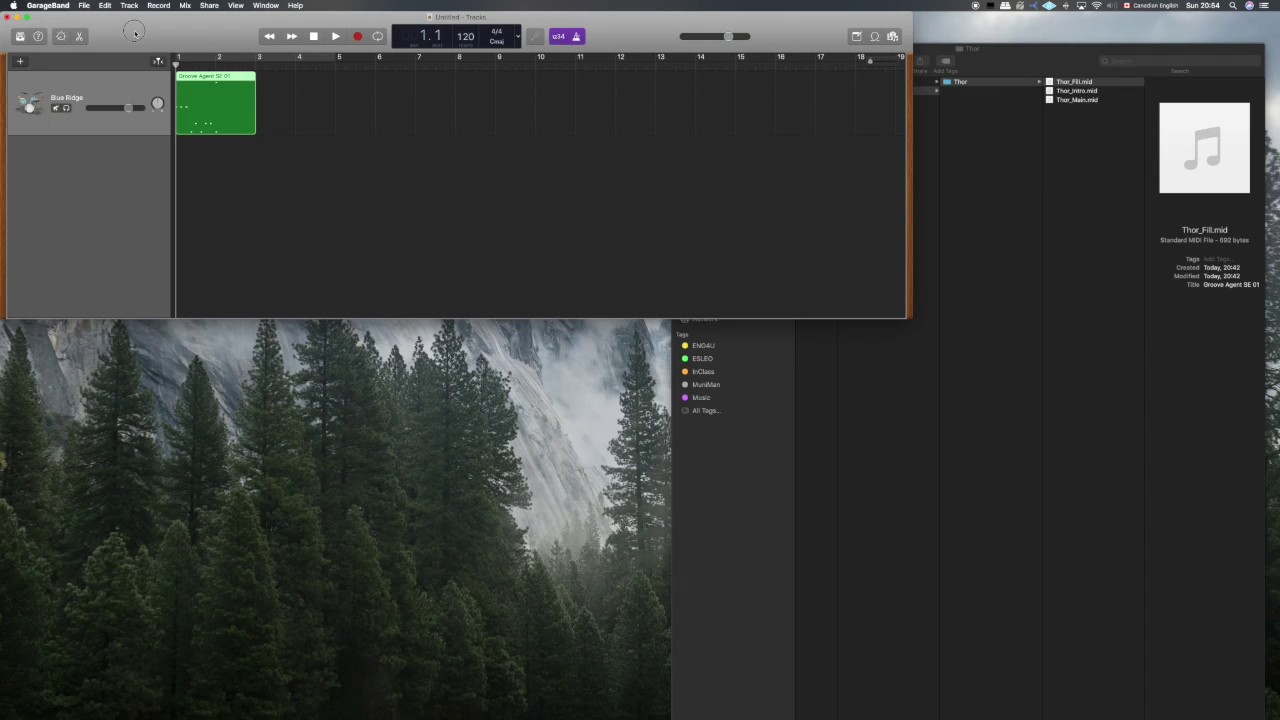
- Add the region to the Apple Loops library as a loop named Thor_Fill2
click(85, 6)
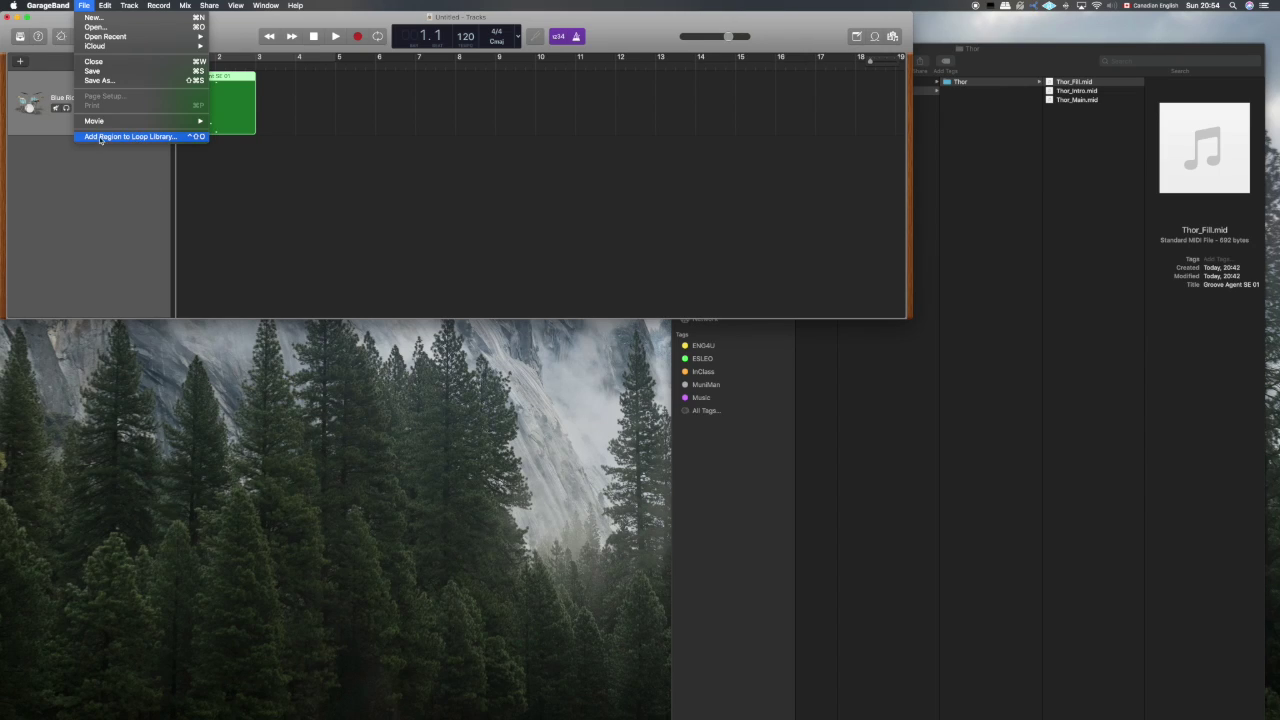
click(155, 137)
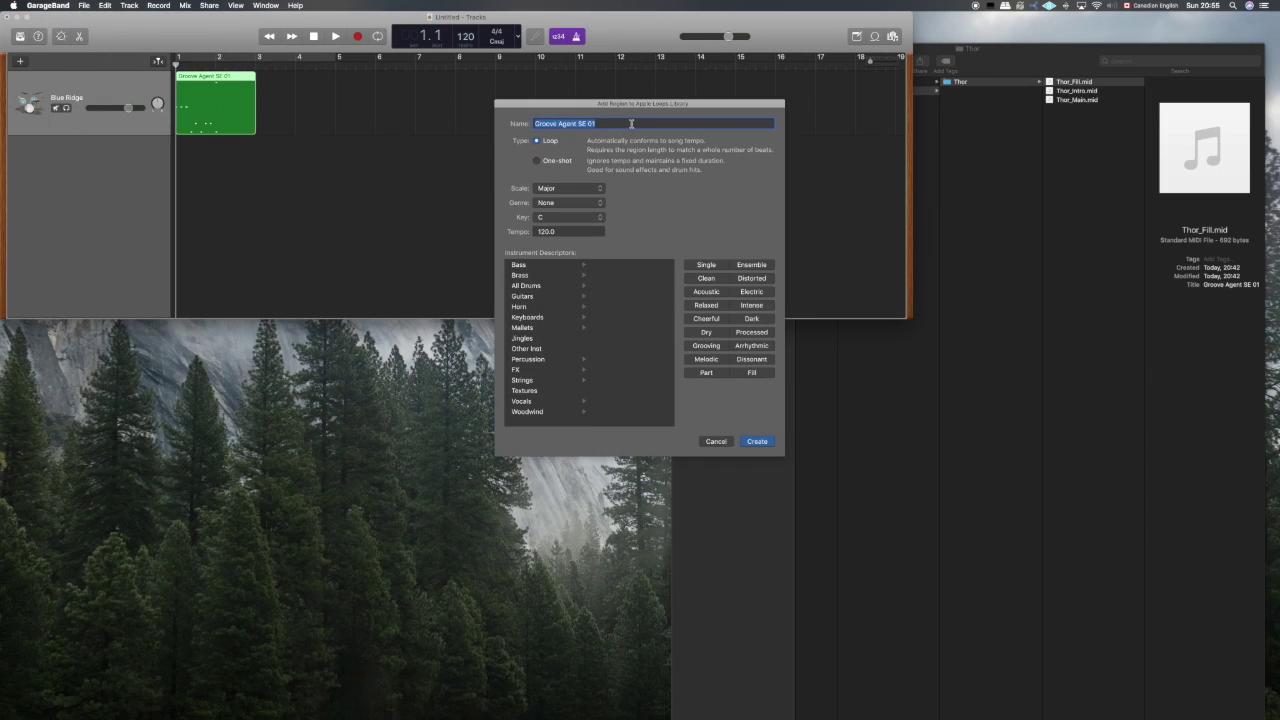
text(Thor_Fill2)
click(757, 441)
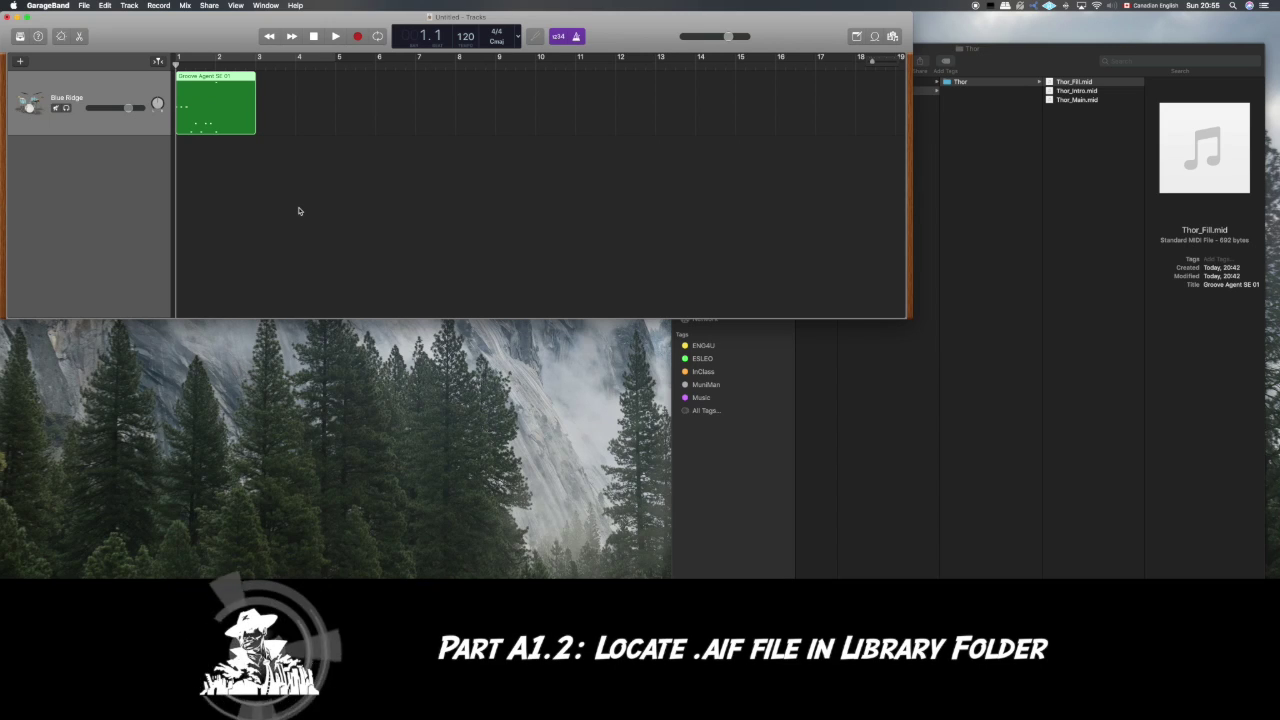
- Switch to Finder, open Library/Audio/Apple Loops/User Loops/SingleFiles in the home folder, and arrange its window beside the Thor folder window
click(834, 463)
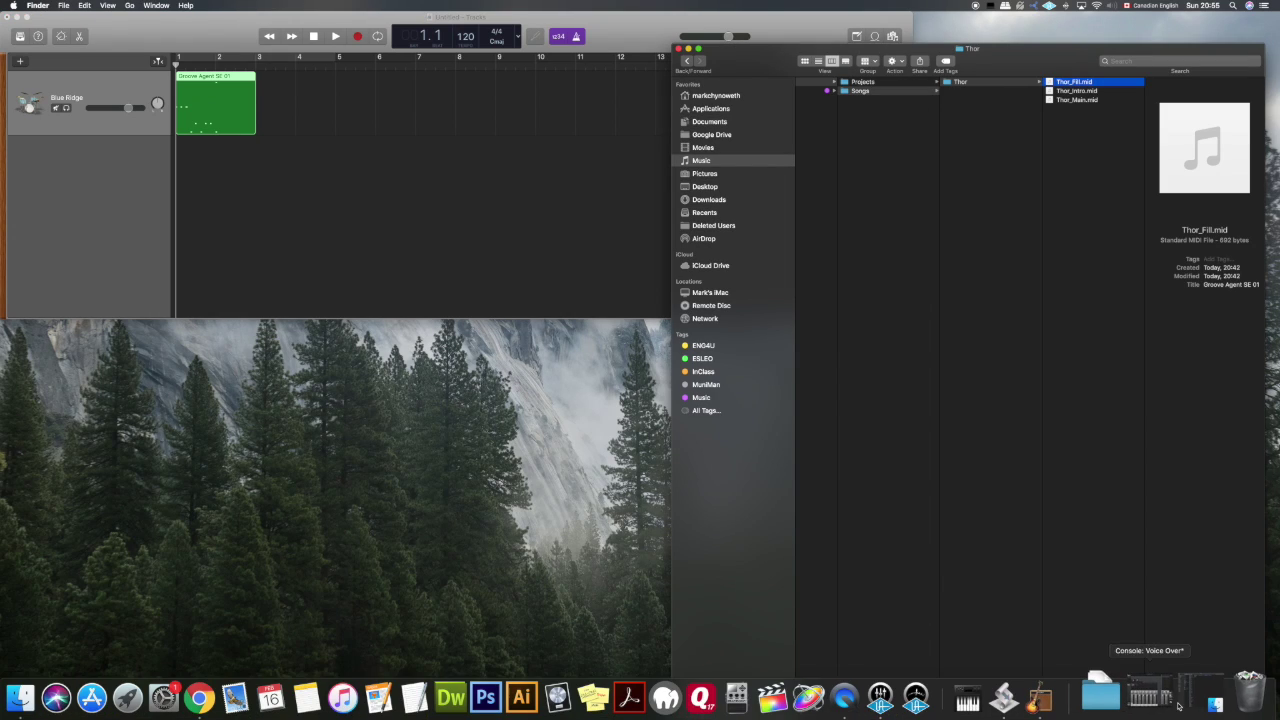
click(1204, 701)
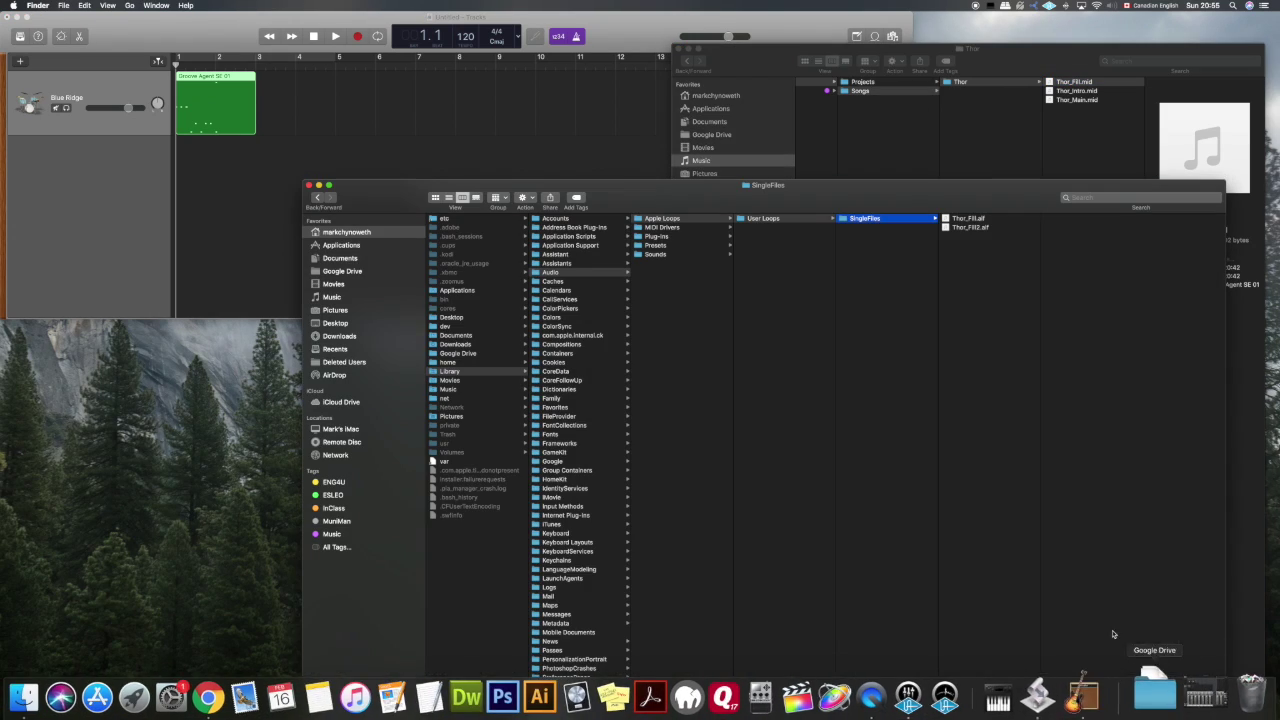
drag(687, 208, 532, 37)
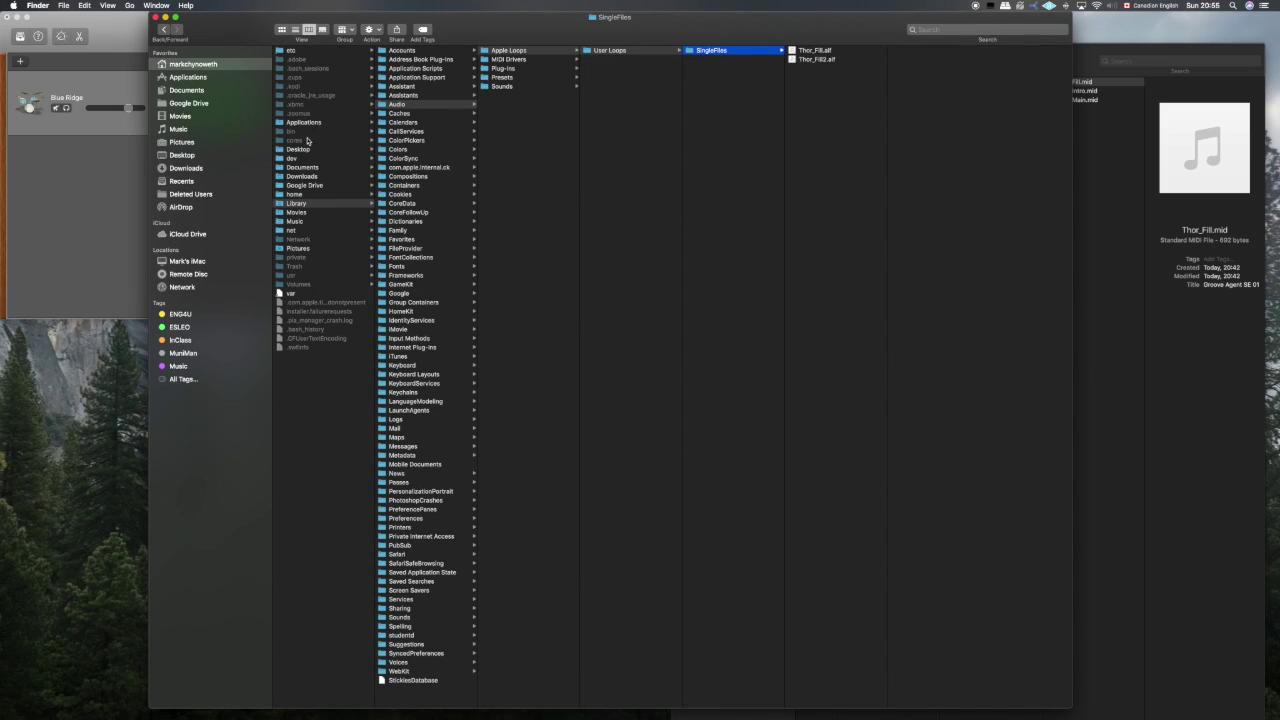
click(329, 204)
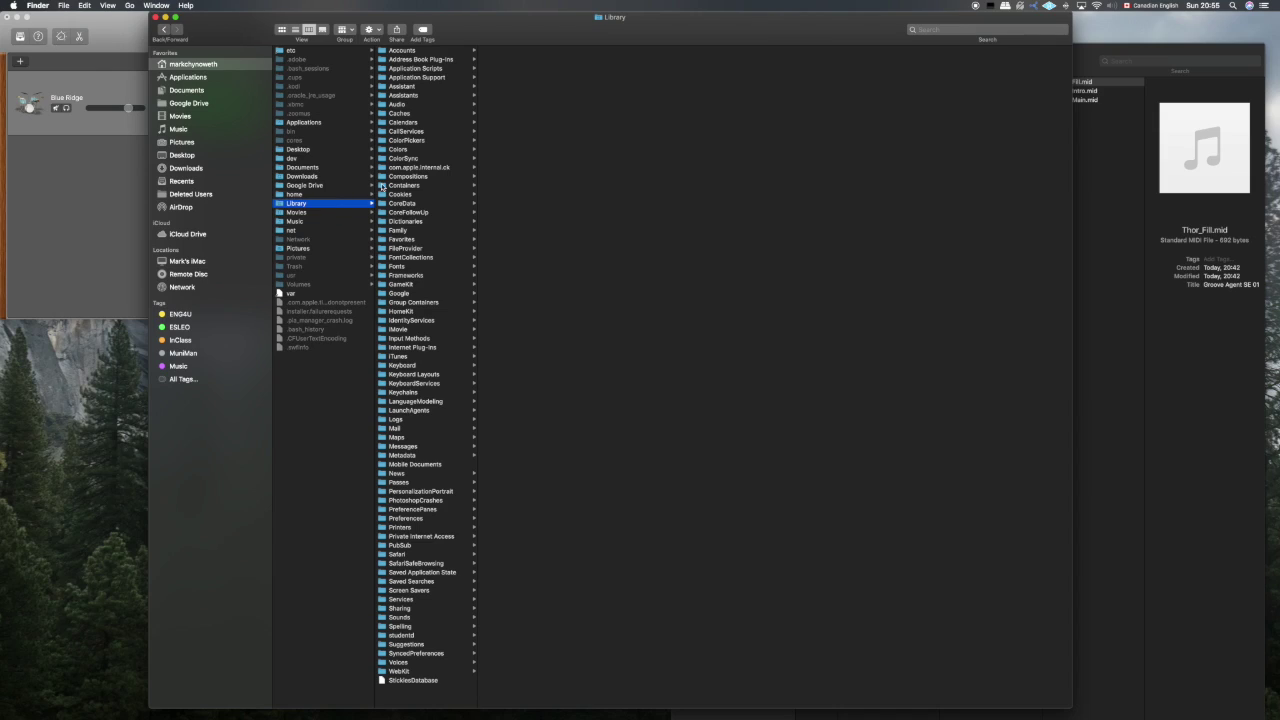
click(421, 106)
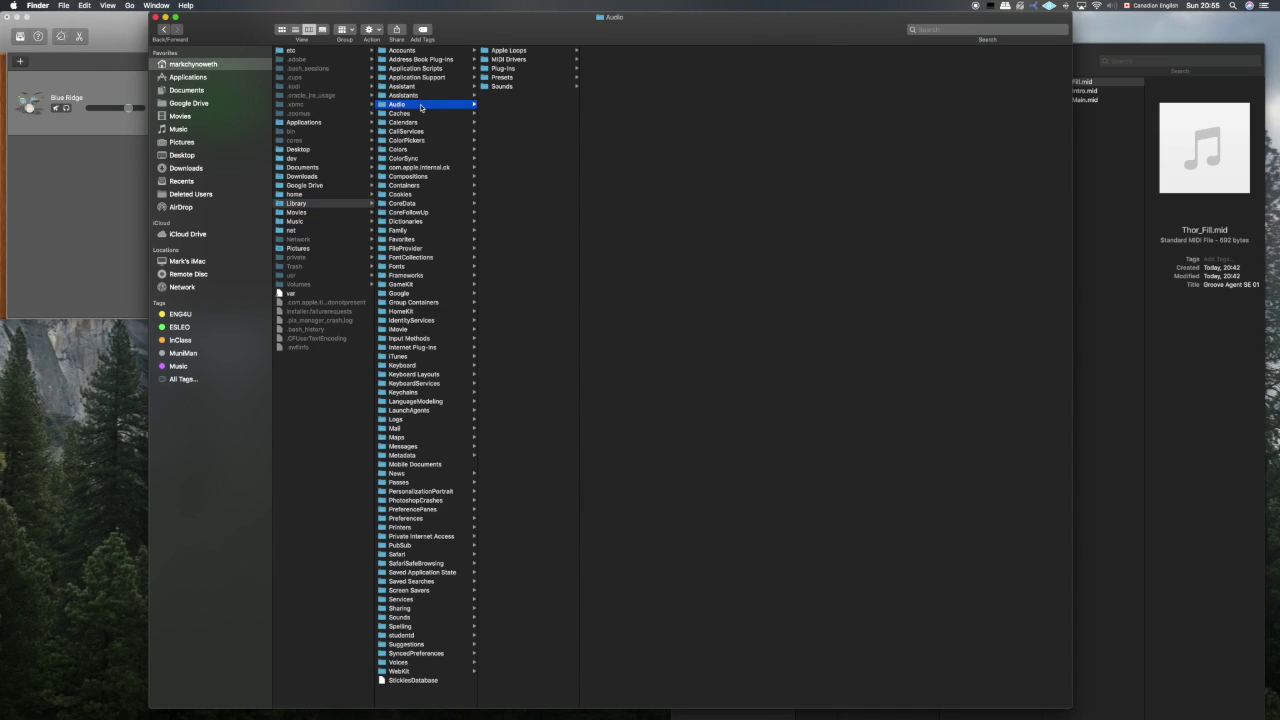
click(541, 51)
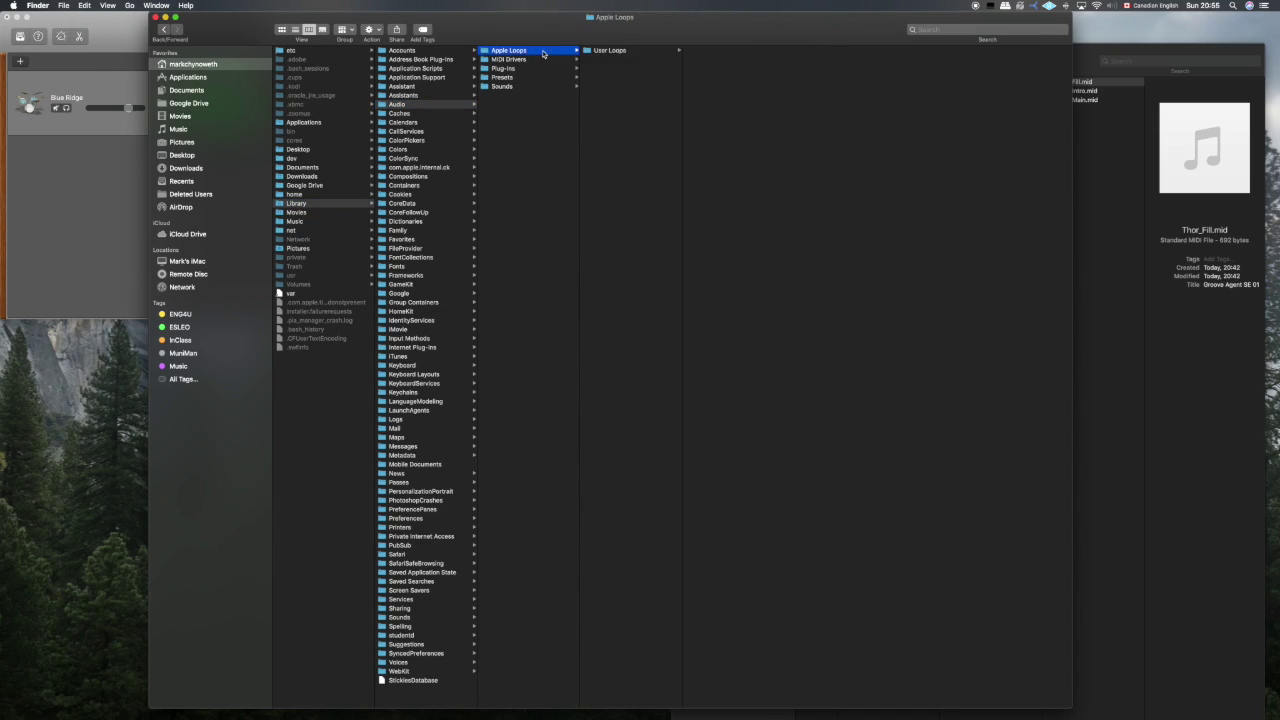
click(634, 51)
click(745, 50)
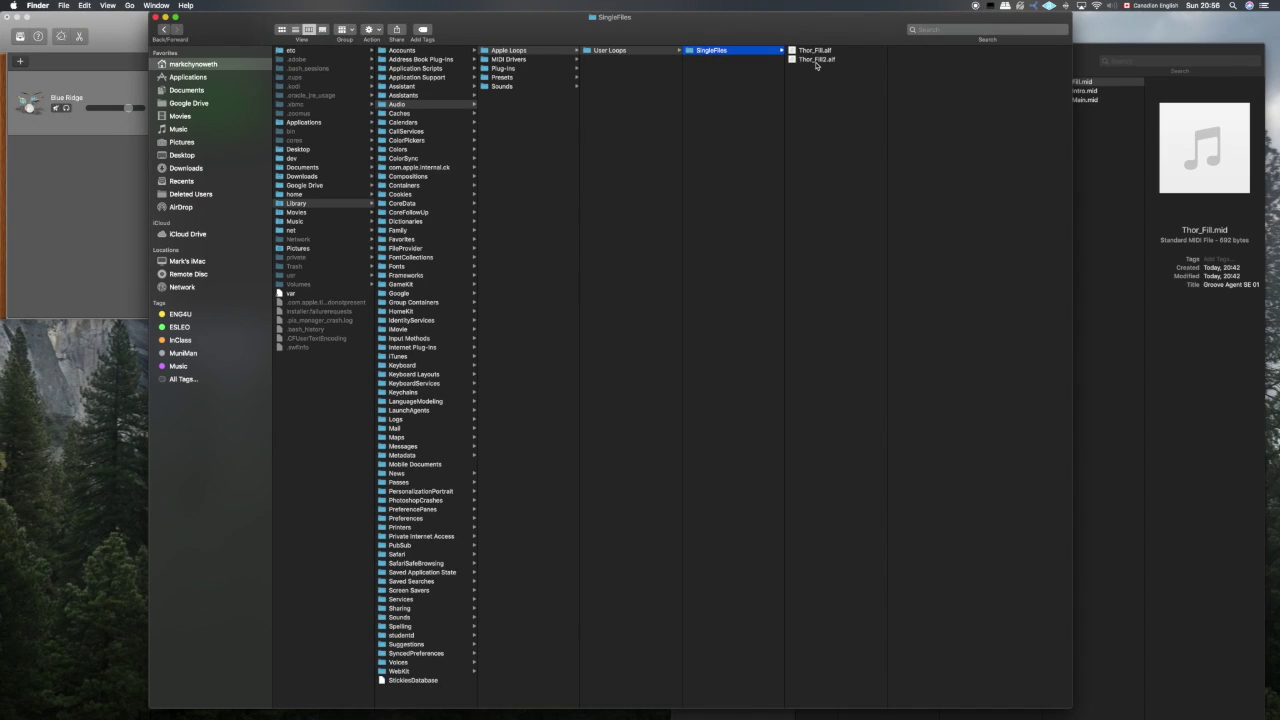
drag(840, 16, 698, 8)
drag(1040, 60, 912, 190)
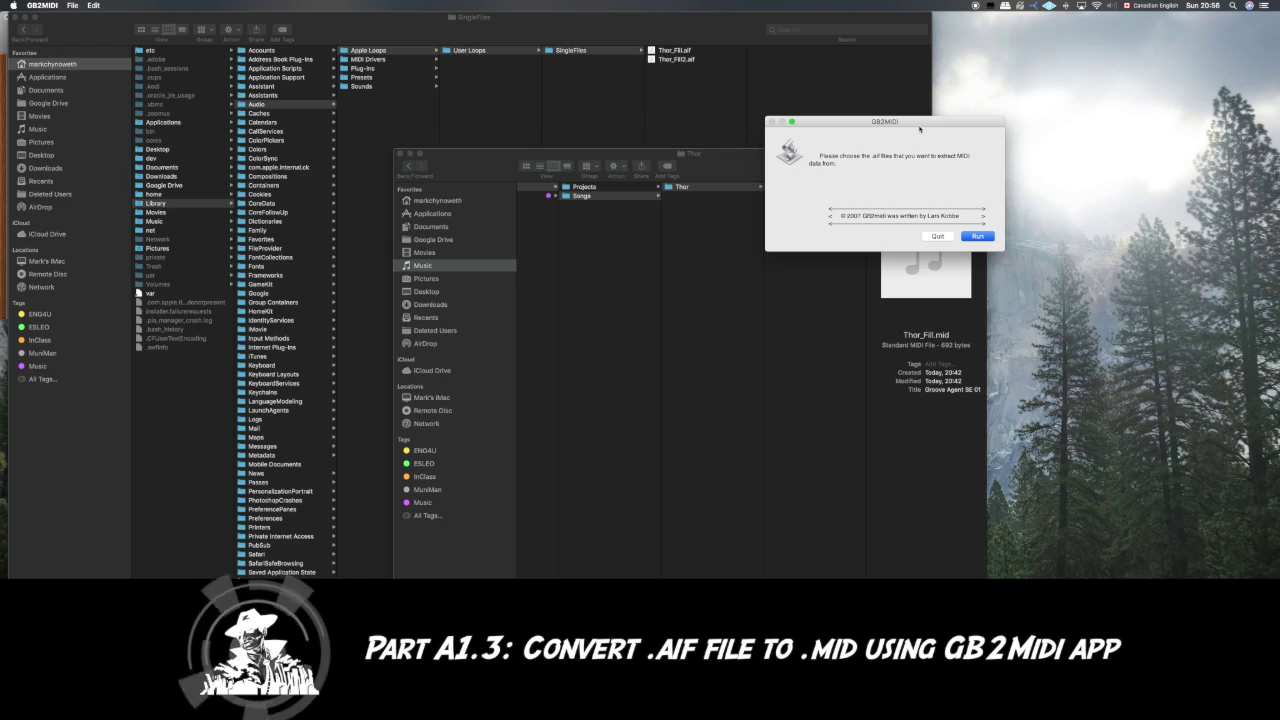
- Convert Thor_Fill2.aif to MIDI with GB2MIDI, allowing it to control Finder, and move Thor_Fill2.mid into the Thor folder
click(977, 236)
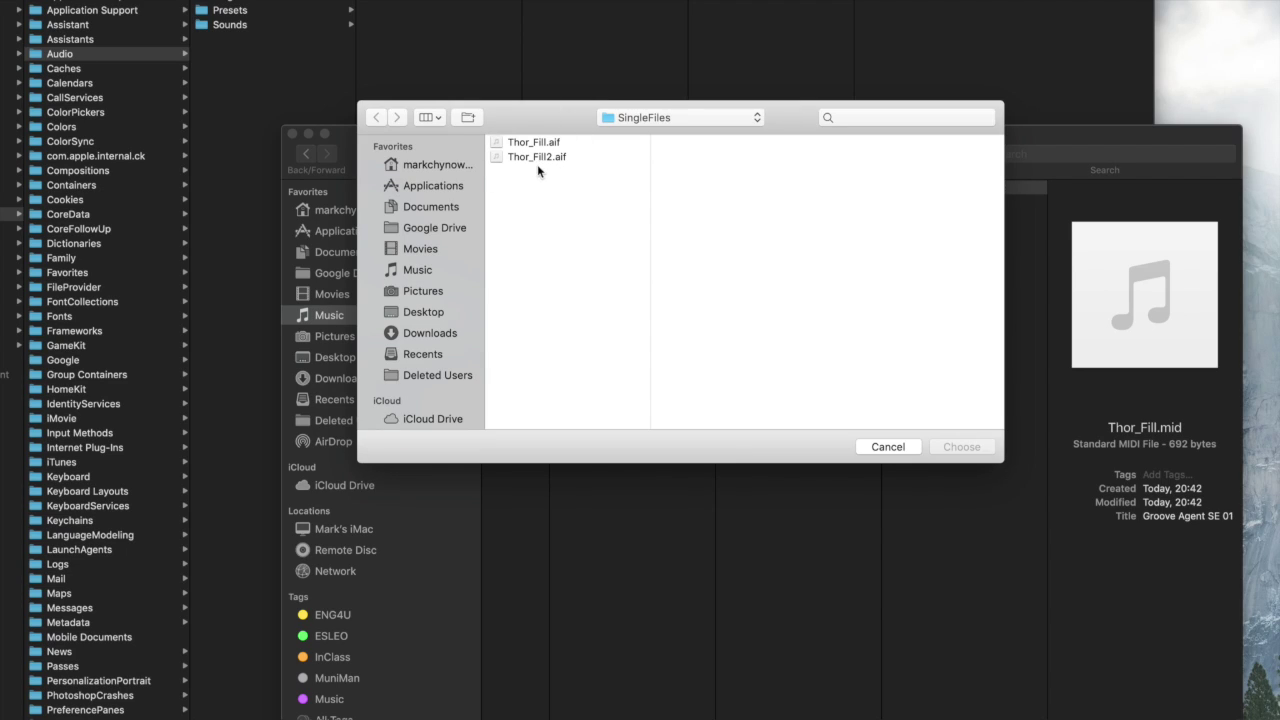
click(538, 159)
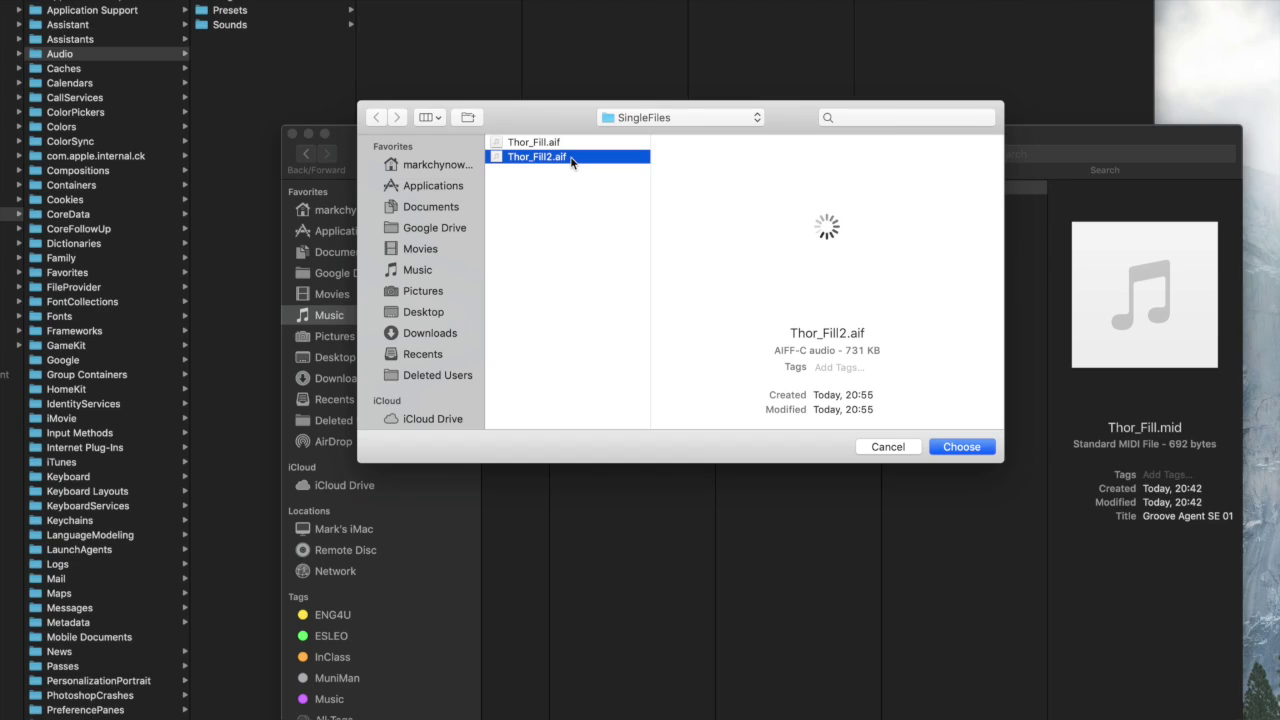
click(945, 449)
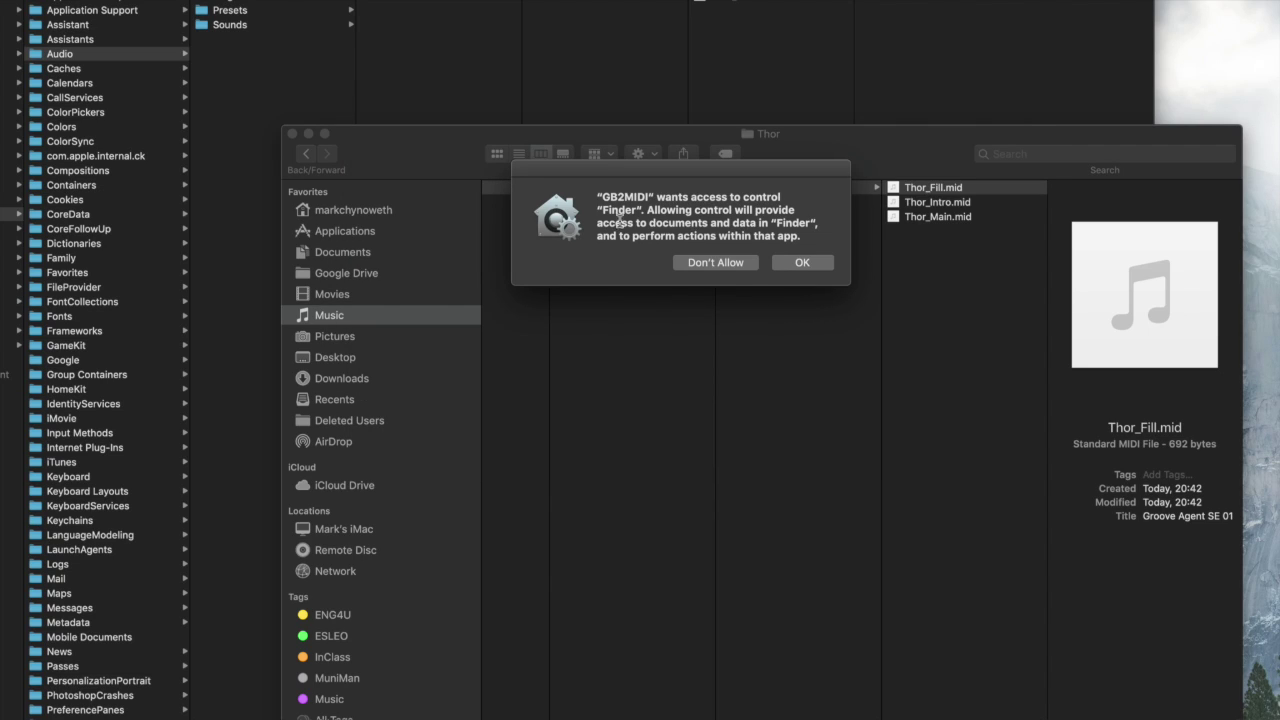
click(802, 262)
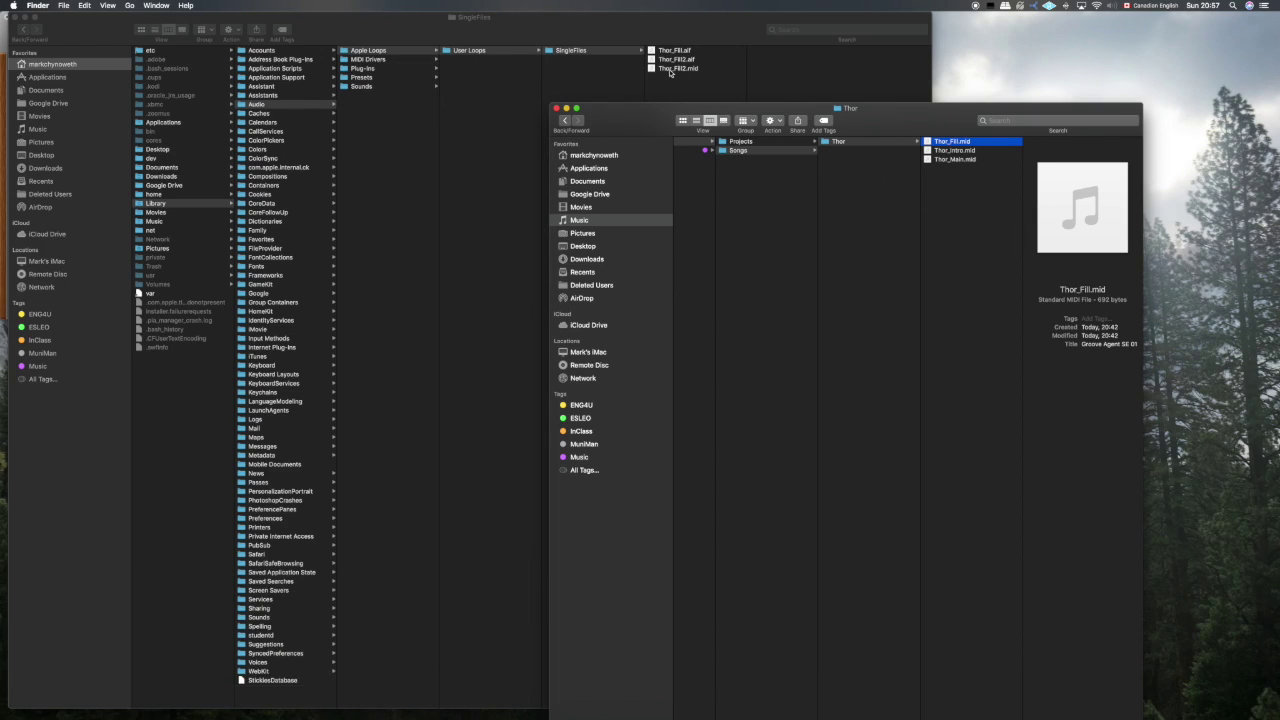
drag(670, 70, 957, 208)
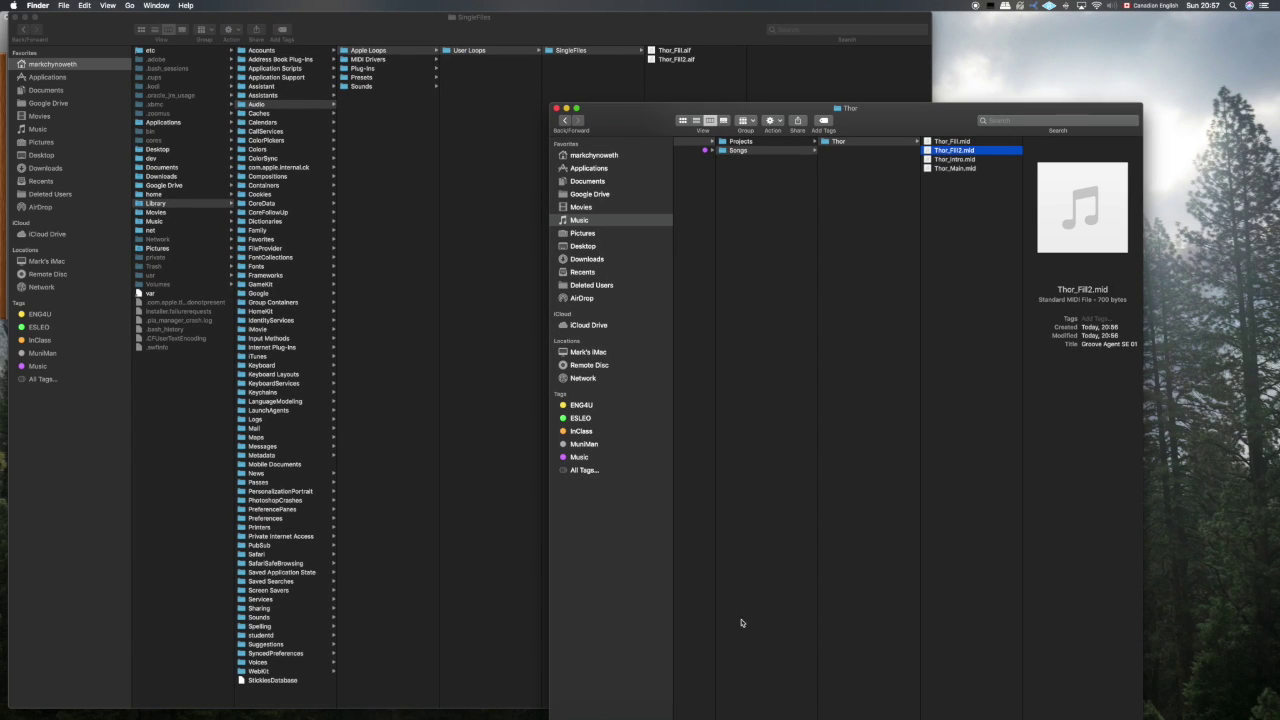
- Switch to BeatBuddy Manager and add Thor_Fill2.mid as the drum fill of part 1 in the Thor song
mouse_move(680, 715)
click(806, 706)
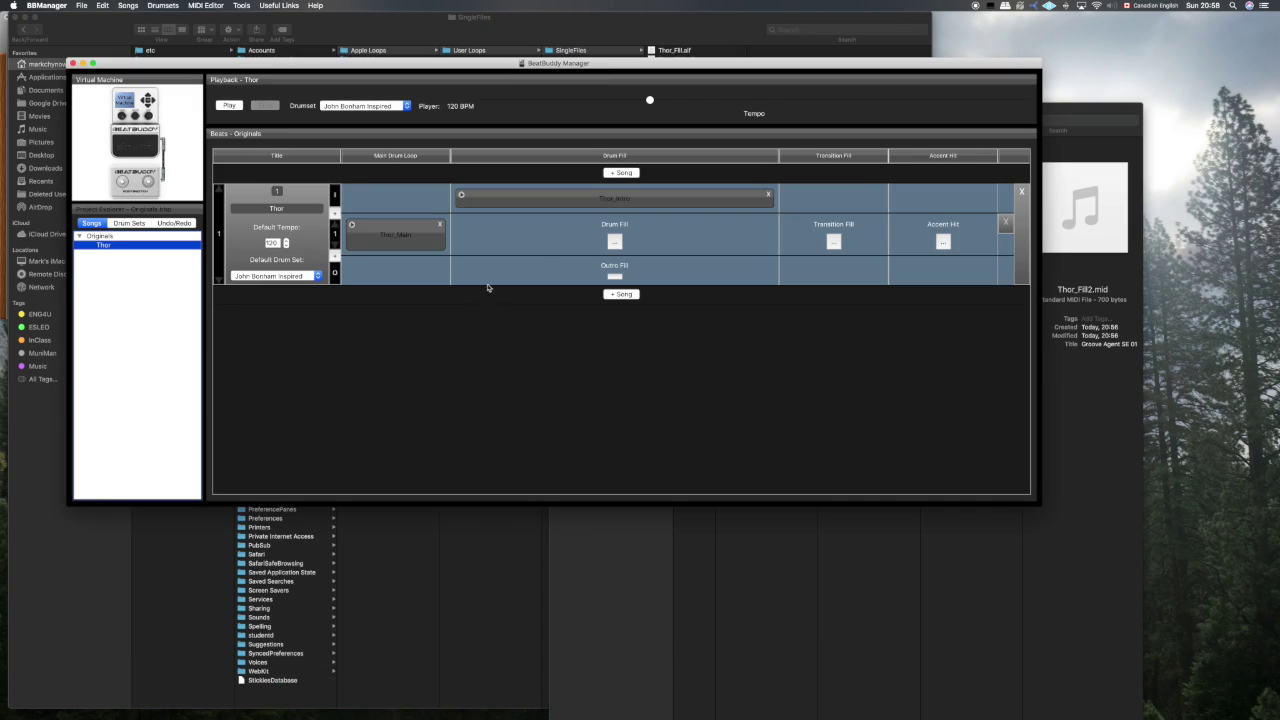
click(614, 242)
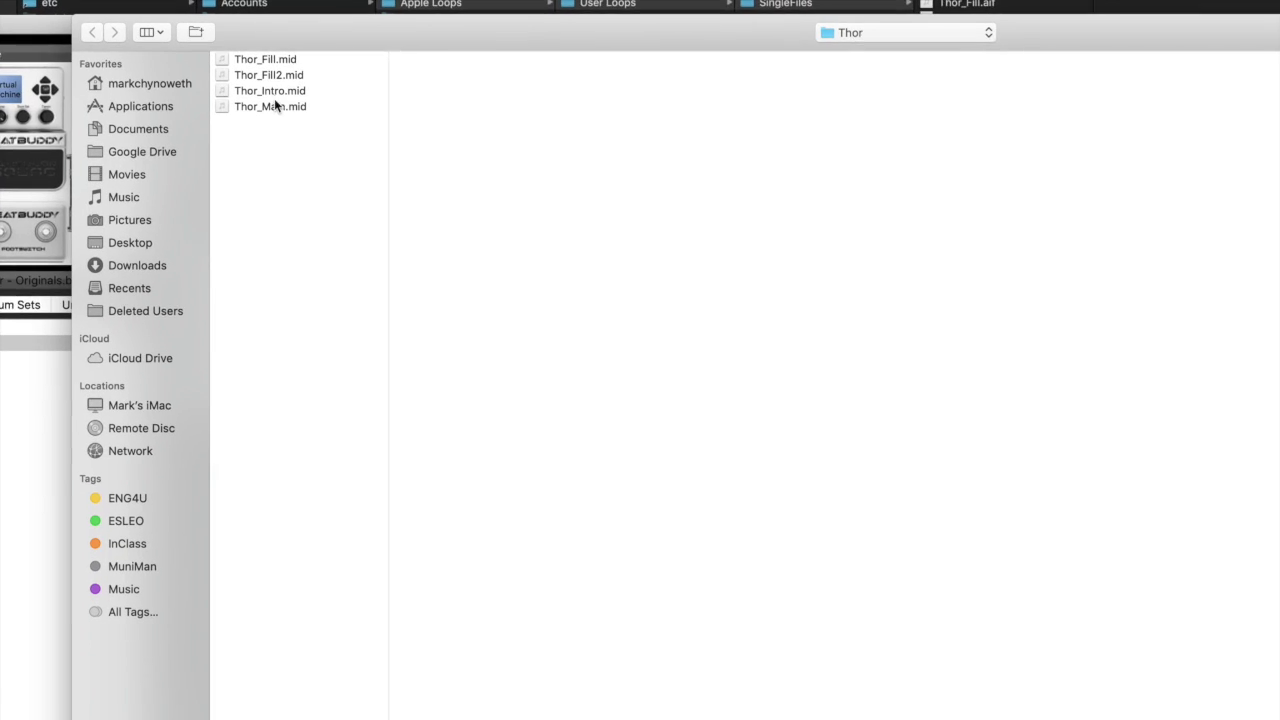
click(274, 91)
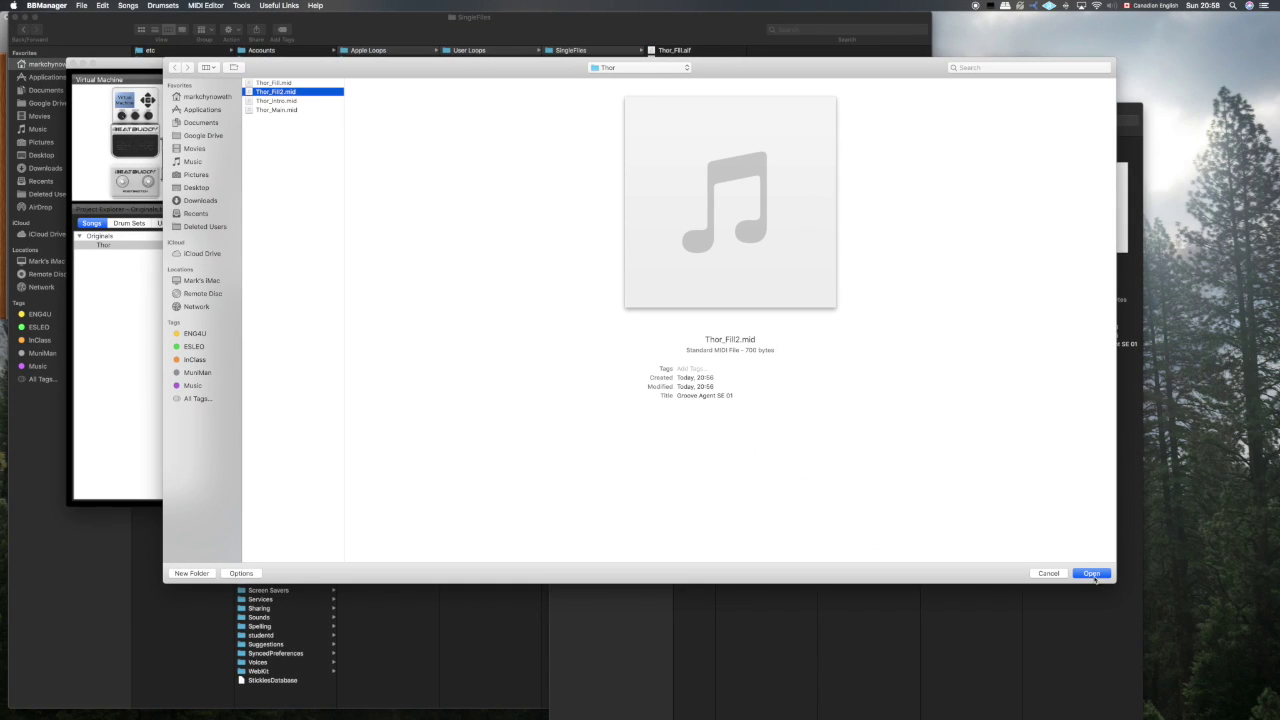
click(1093, 577)
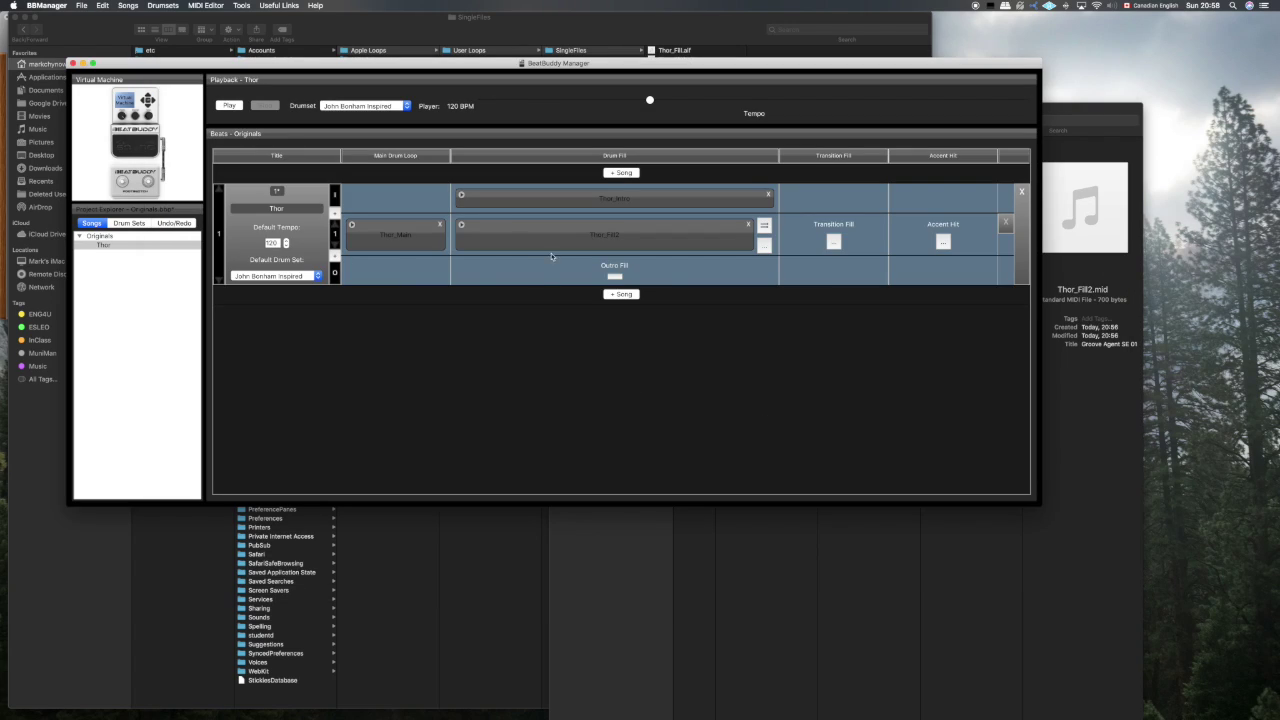
- Preview the Thor_Fill2 drum fill in part 1 of the Thor song
click(461, 226)
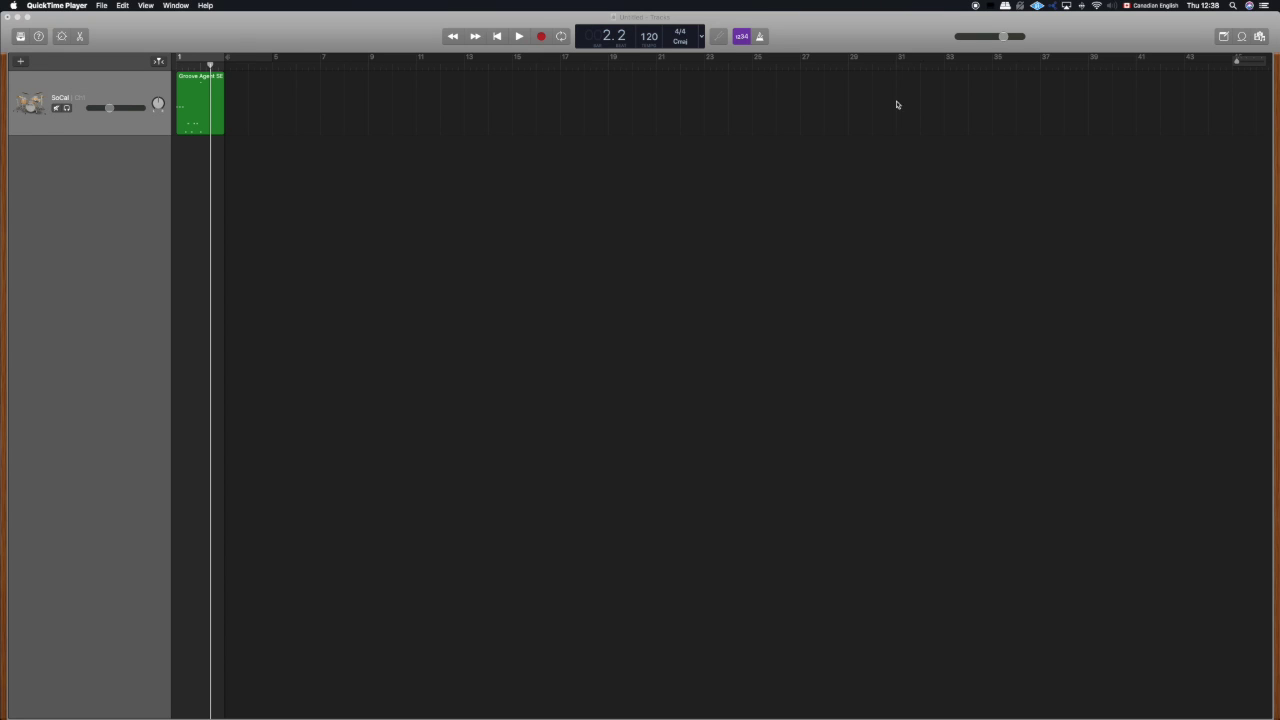
- Switch to GarageBand, open the Groove Agent SE 01 region in the piano roll editor, and enlarge the editor area
click(899, 39)
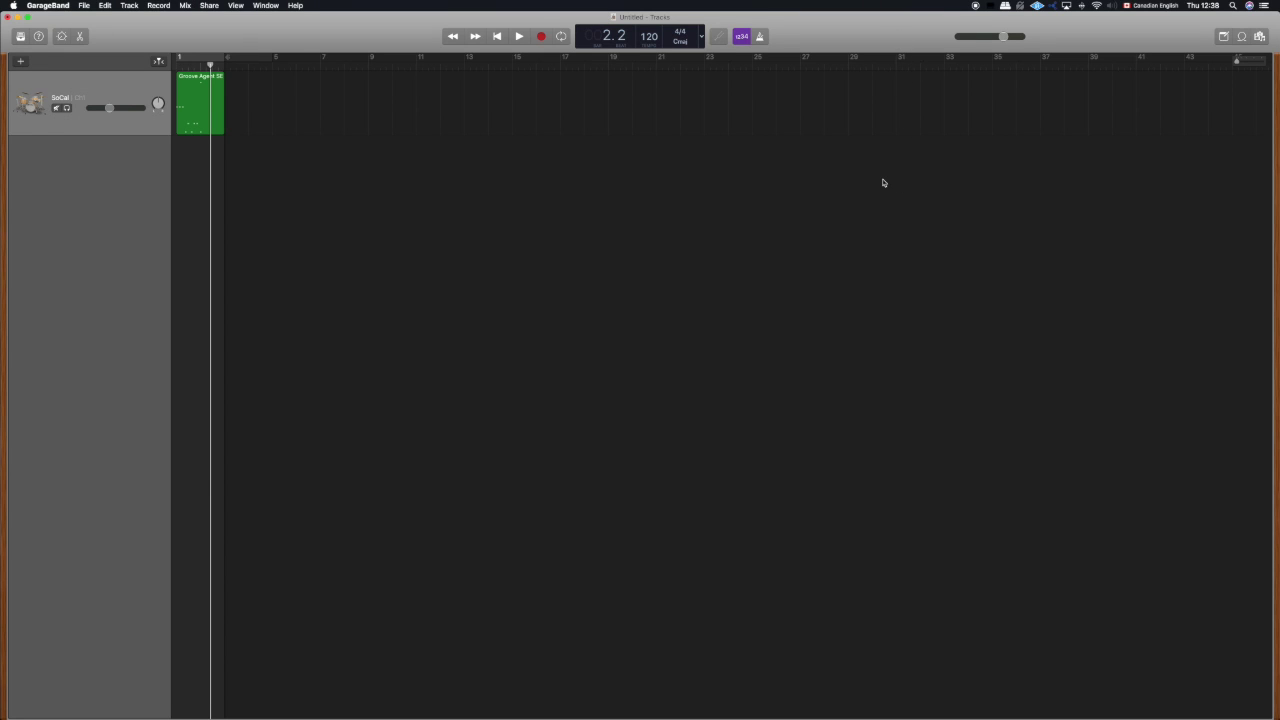
click(80, 36)
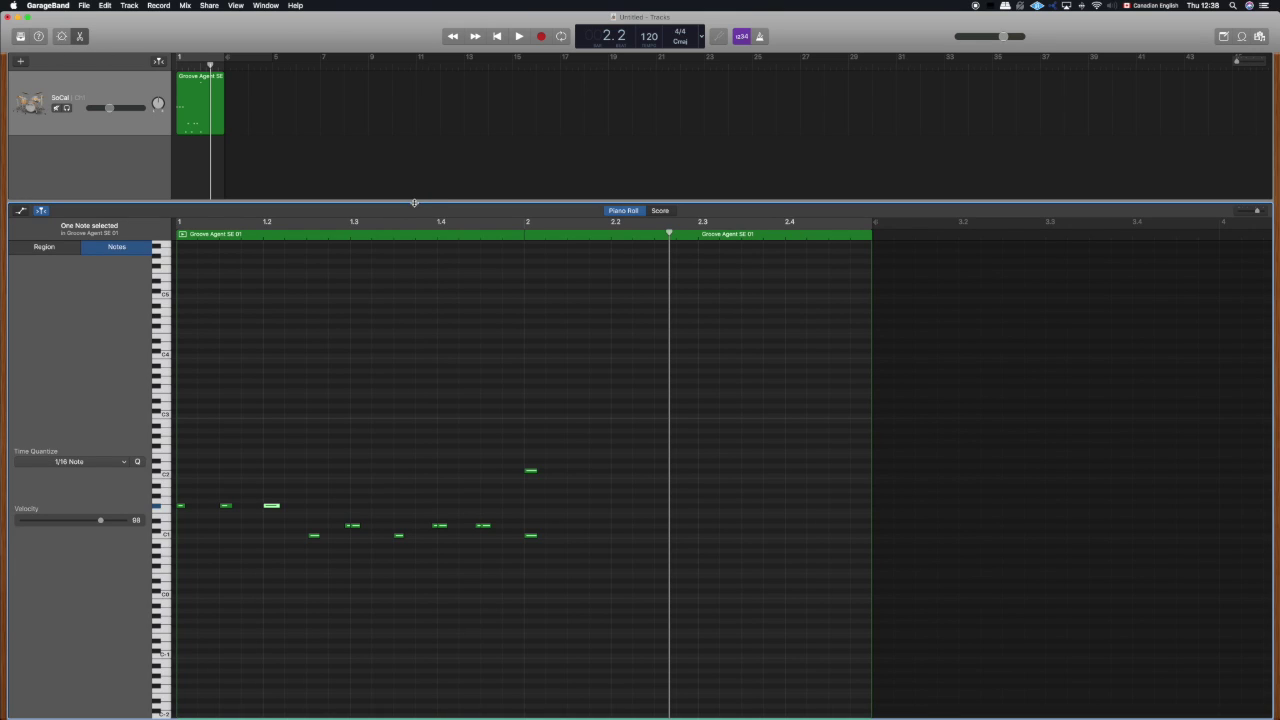
drag(416, 207, 416, 191)
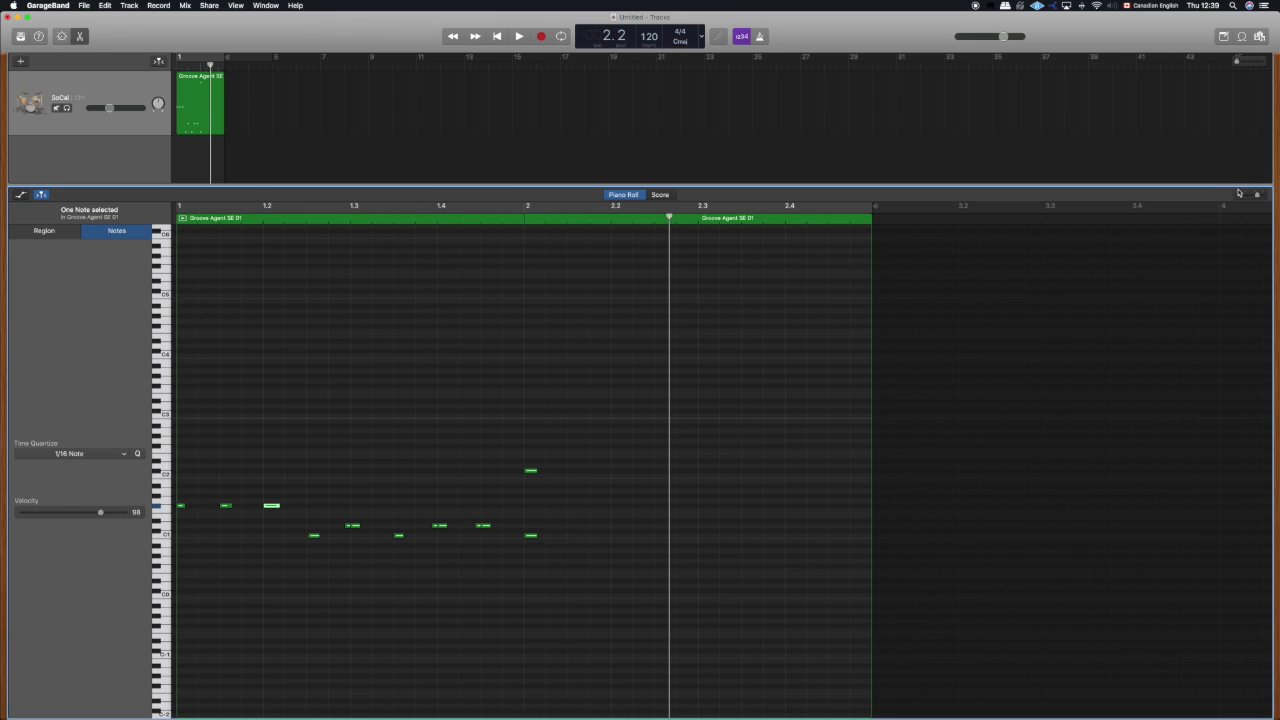
drag(1257, 196, 1245, 196)
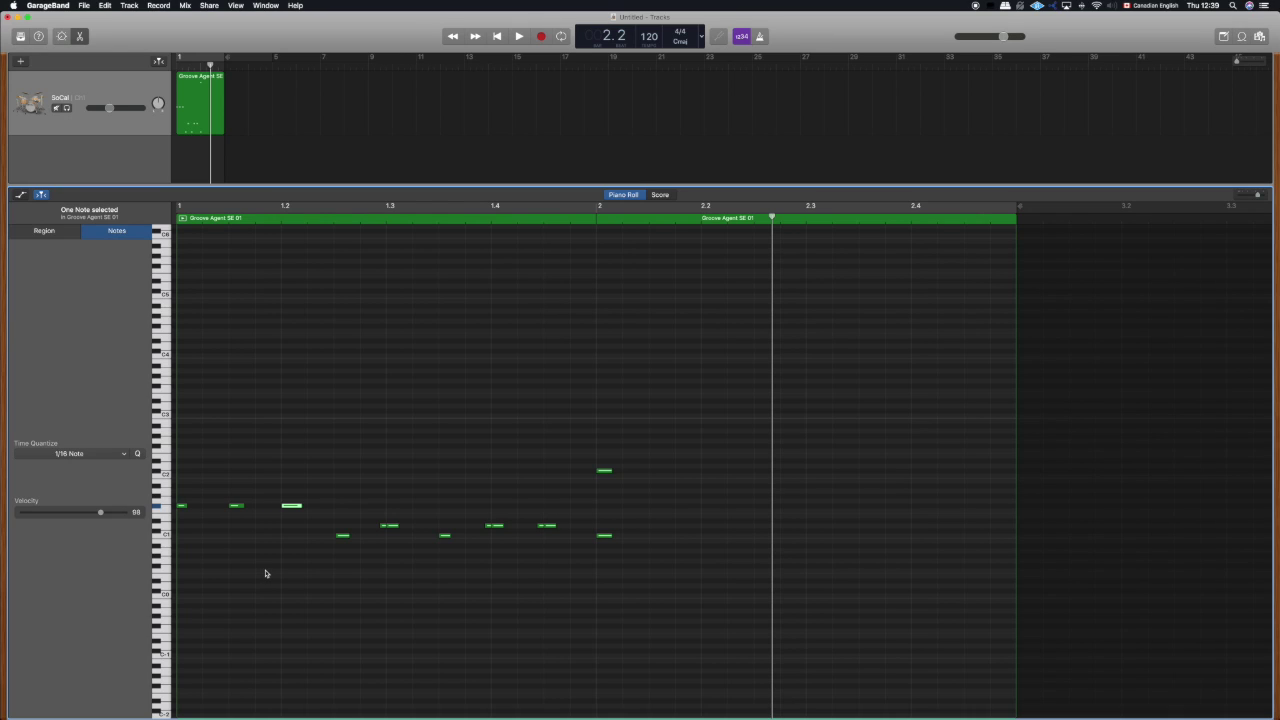
- Set the velocity of the selected drum note at beat 1.2 to 127
click(294, 537)
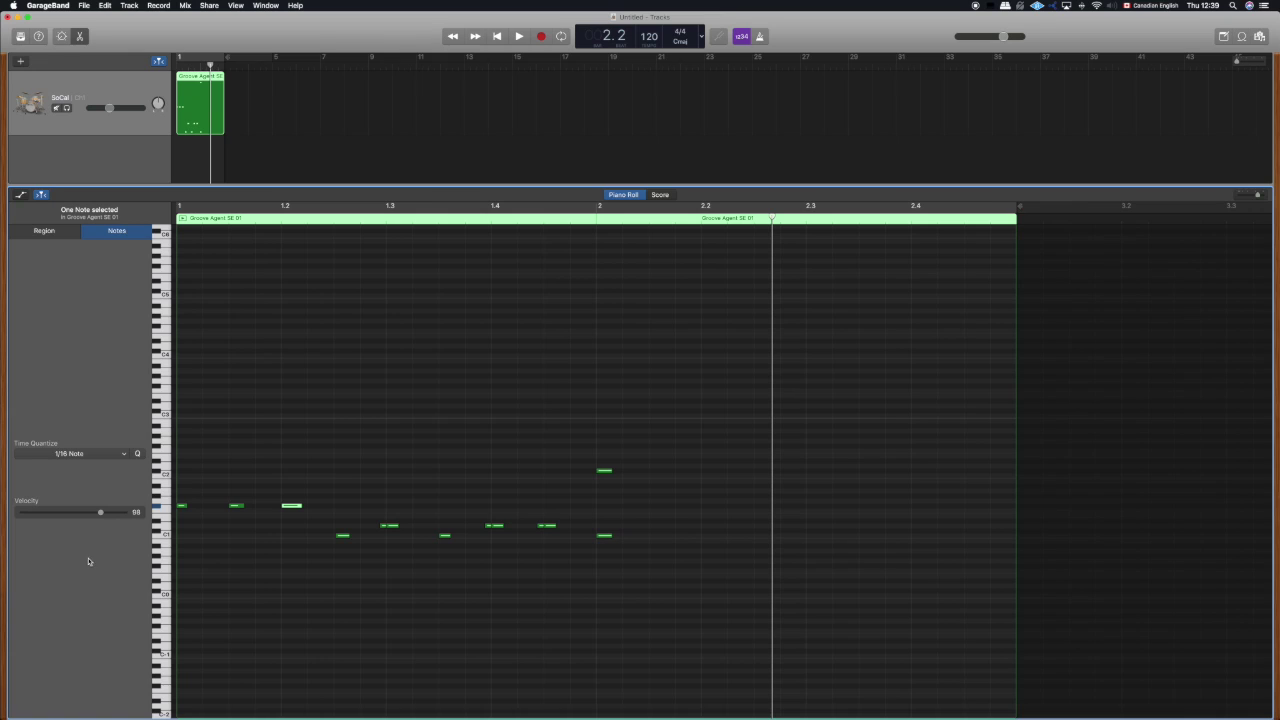
mouse_move(101, 512)
mouse_down()
mouse_move(80, 512)
mouse_move(98, 512)
mouse_up()
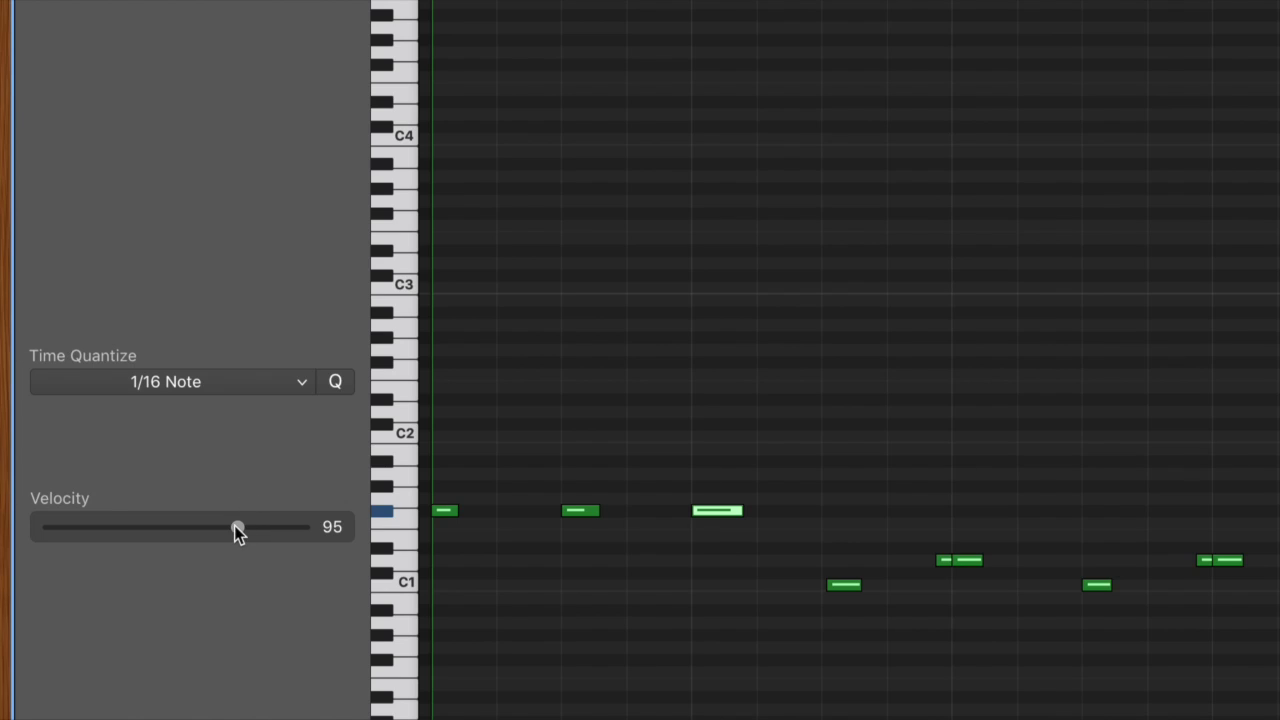
drag(234, 525, 311, 529)
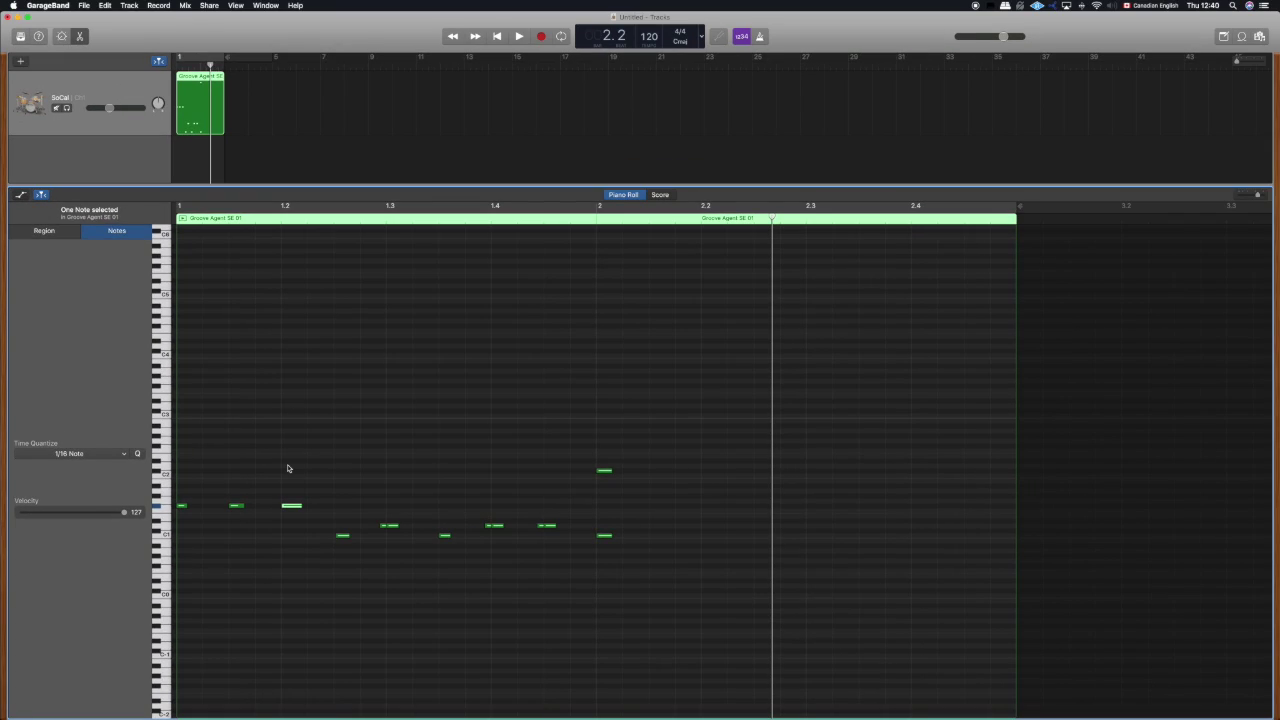
- Show the Note Velocity controller lane under the piano roll and lower the velocity of the note at beat 1.2 there
click(21, 195)
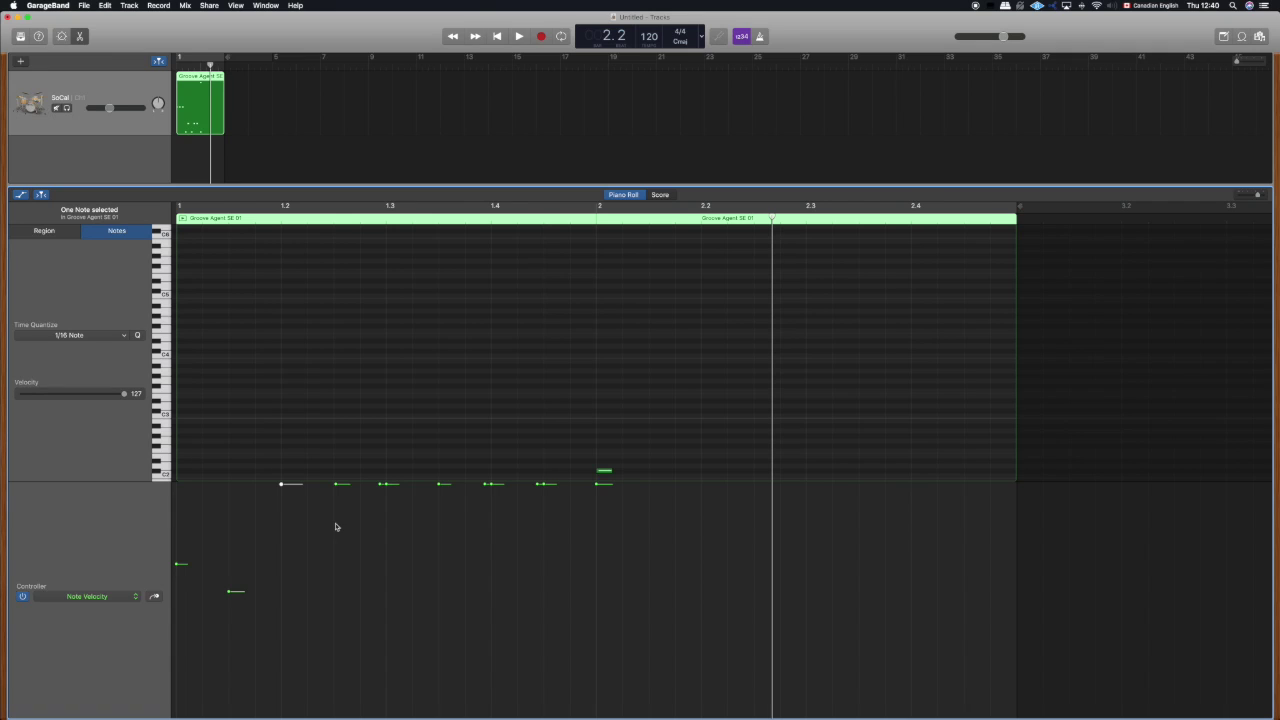
click(282, 487)
scroll(343, 366, down, 2)
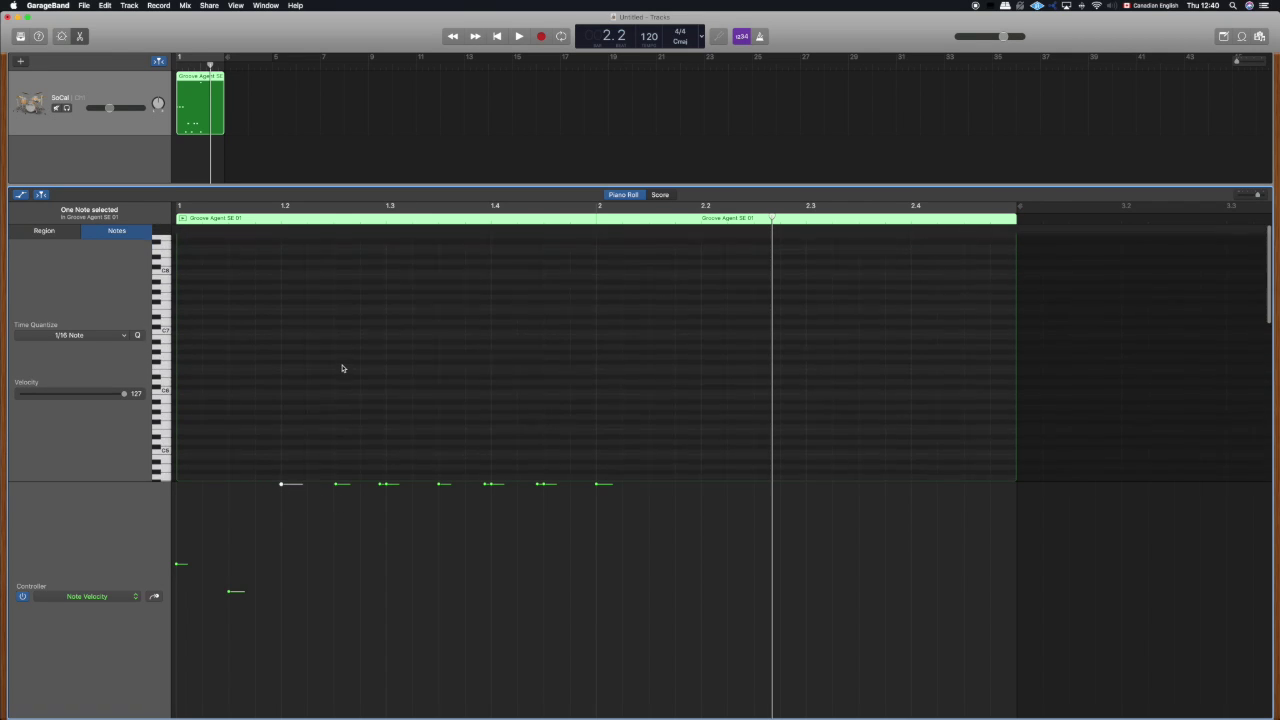
scroll(343, 366, down, 4)
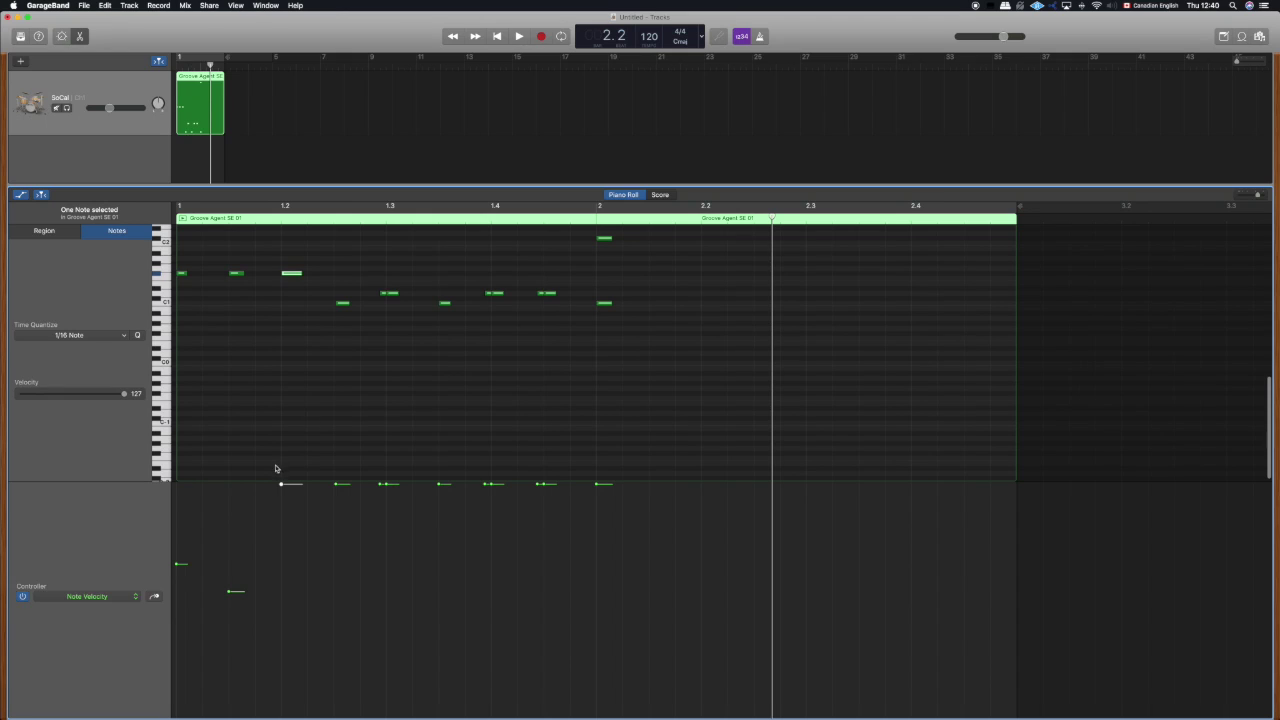
mouse_move(282, 486)
mouse_down()
mouse_move(281, 572)
mouse_move(271, 577)
mouse_move(266, 526)
mouse_move(268, 570)
mouse_up()
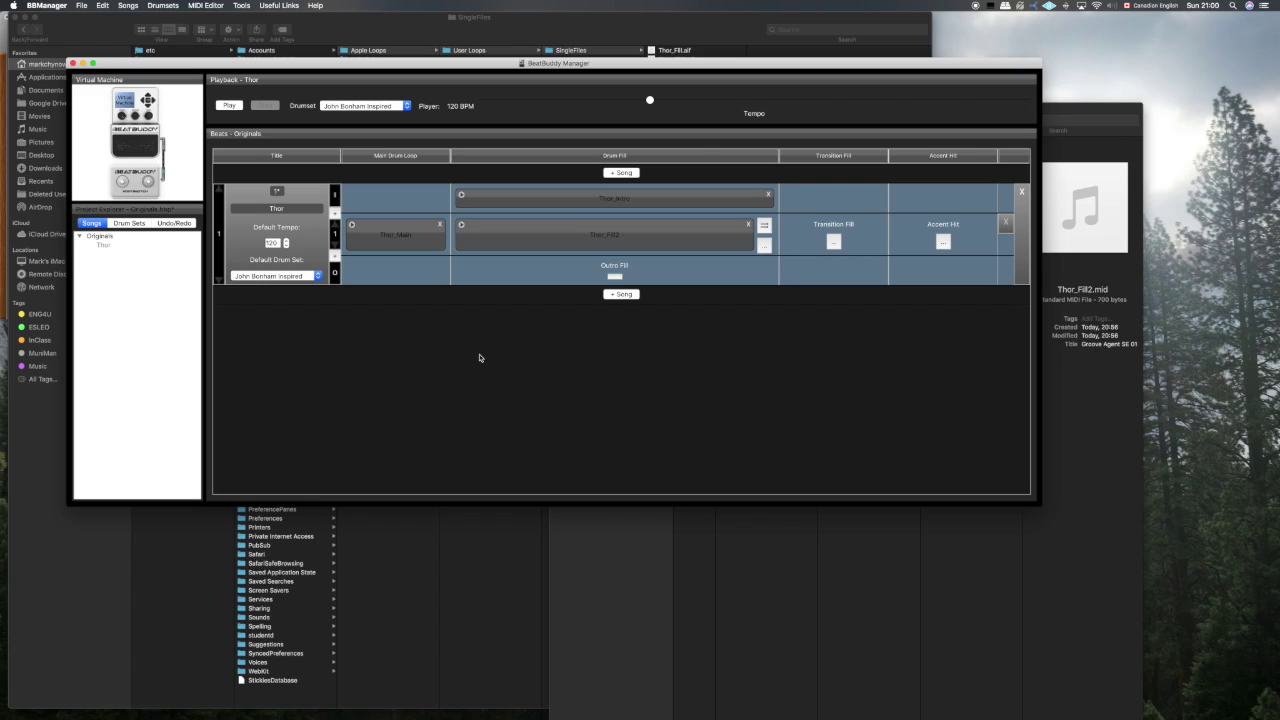
- Switch to BeatBuddy Manager and start the Thor song on the virtual pedal, saving the song's unsaved modifications
click(145, 147)
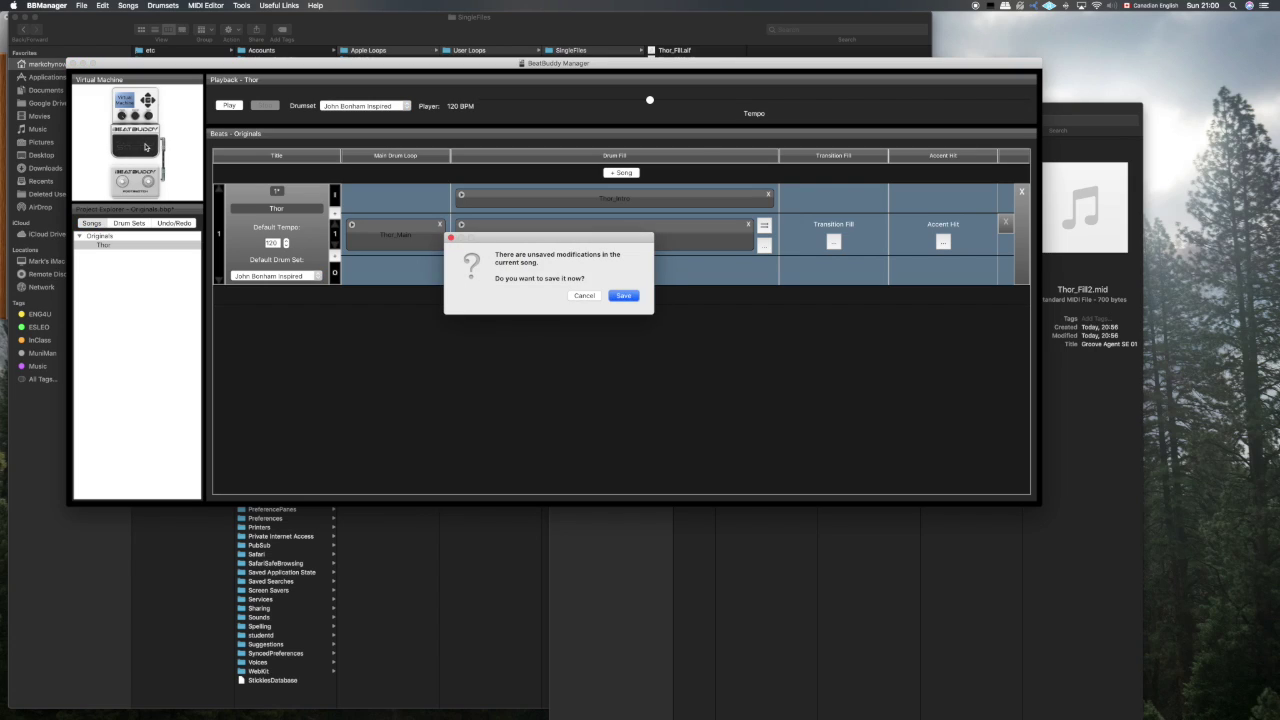
click(624, 296)
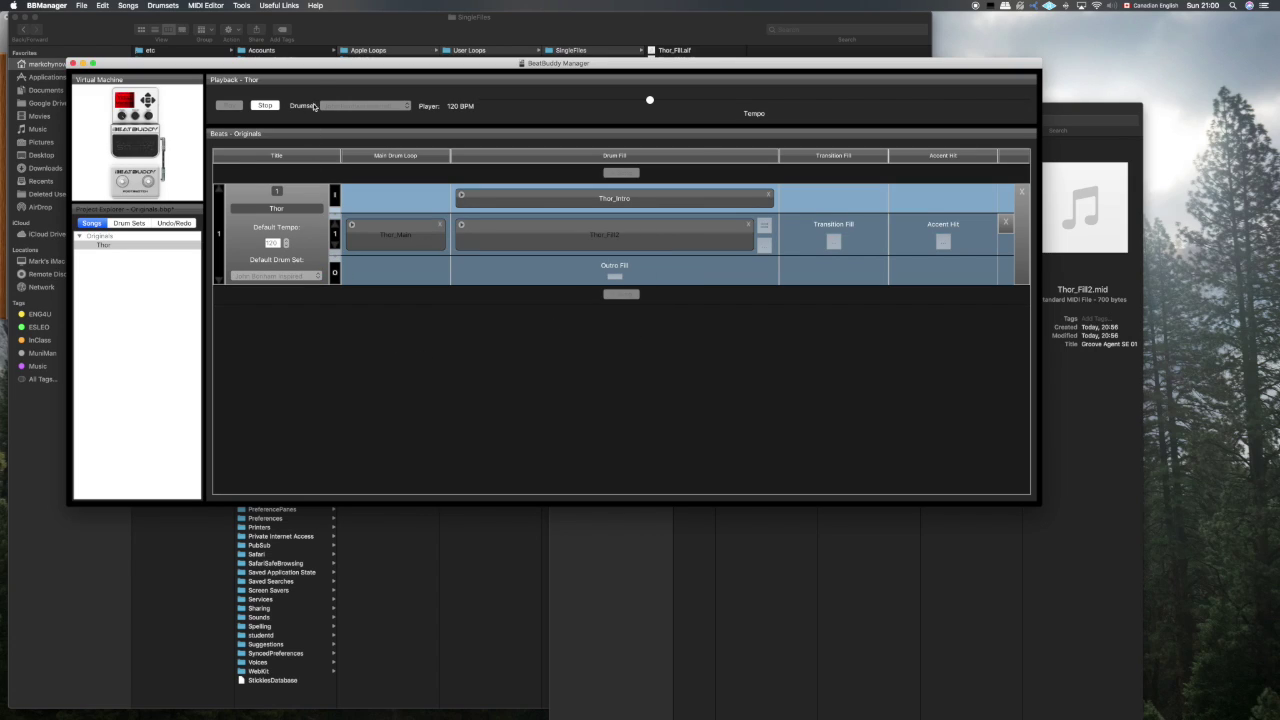